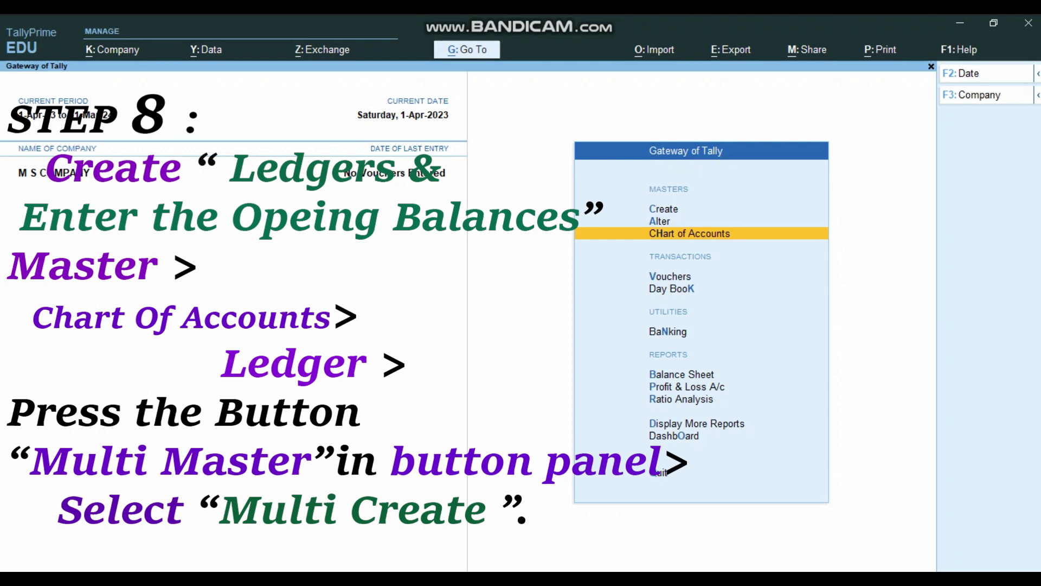
Step: Start creating multiple ledgers under All Items from the ledger chart of accounts, and bring up the calculator
{"action": "key", "text": "Return"}
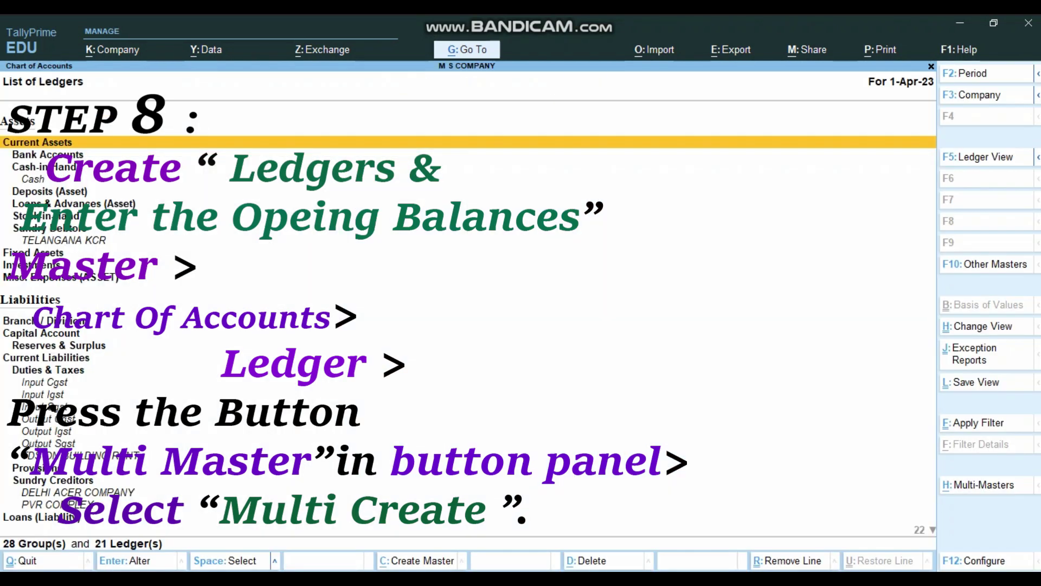
{"action": "key", "text": "alt+h"}
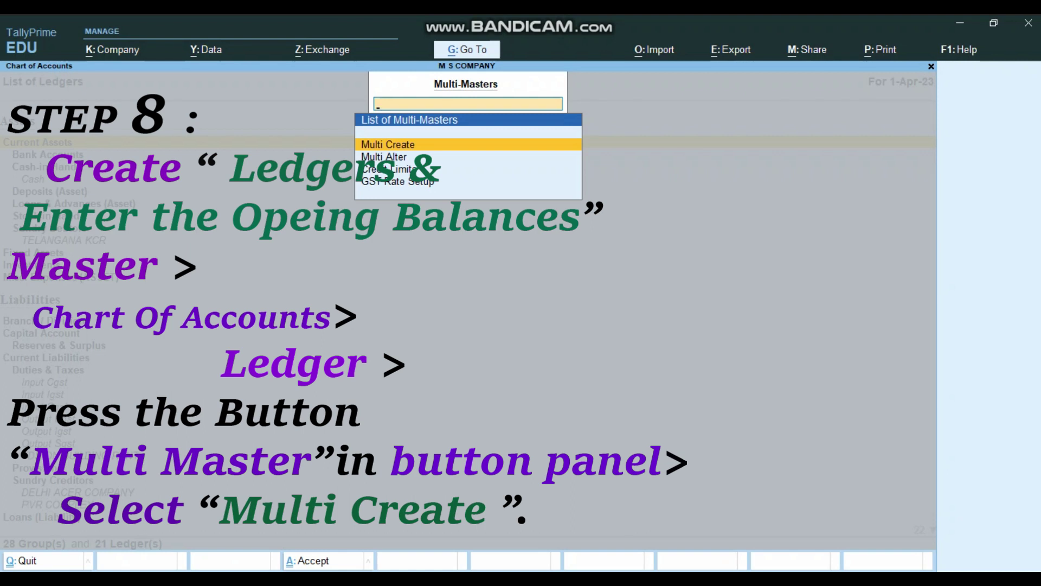
{"action": "key", "text": "Return"}
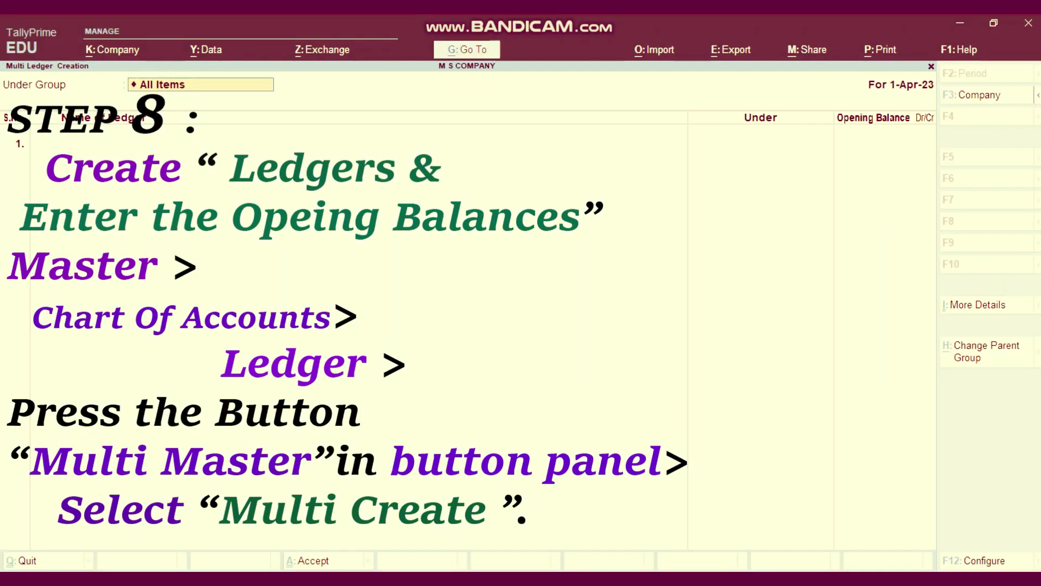
{"action": "key", "text": "Return"}
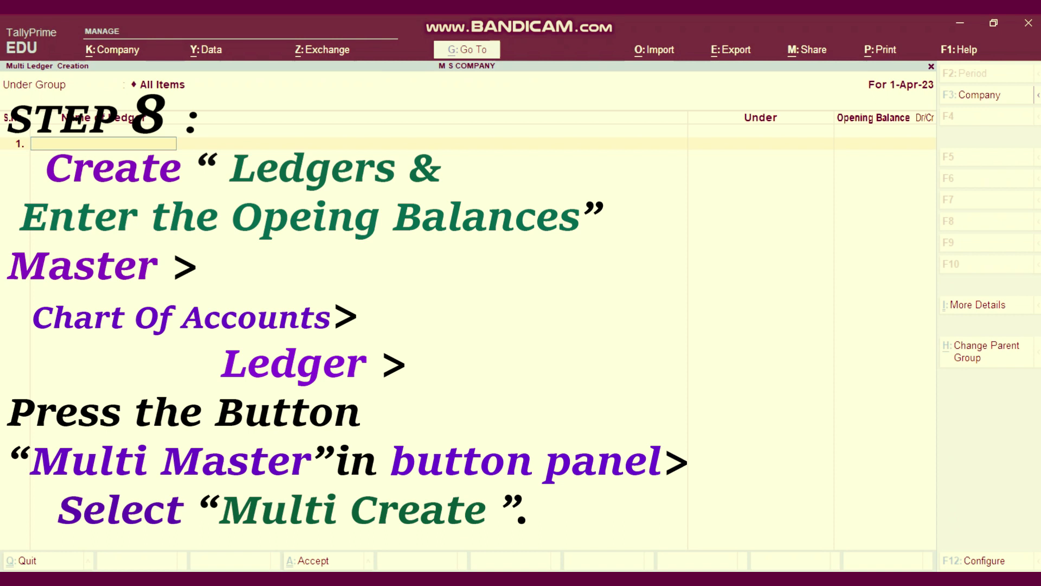
{"action": "key", "text": "ctrl+n"}
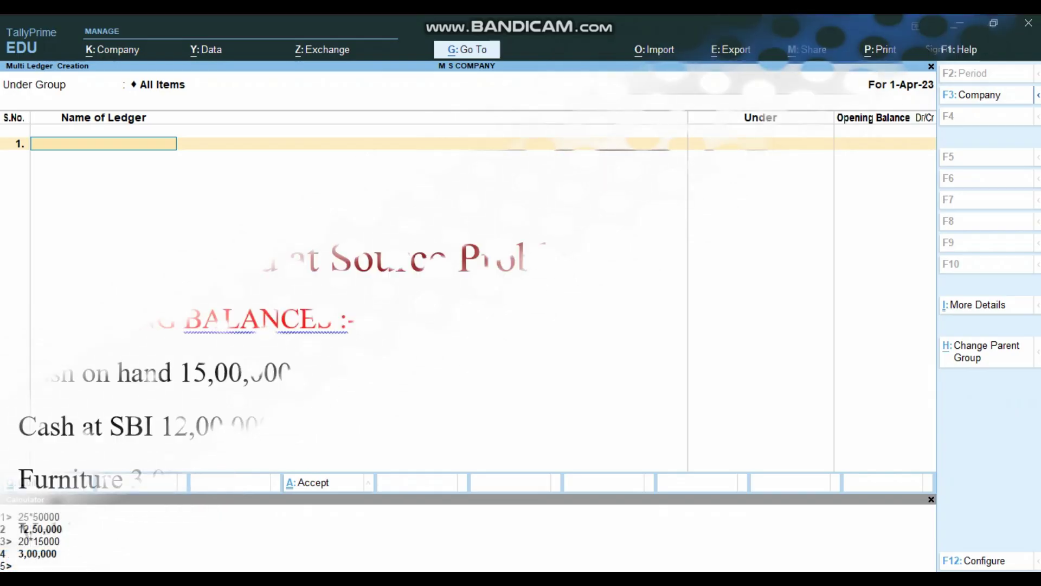
Step: Consult the opening balances in the Word document and add ledger Sbi Bank under Bank Accounts with a 1200000 Dr opening balance
{"action": "key", "text": "alt+Tab"}
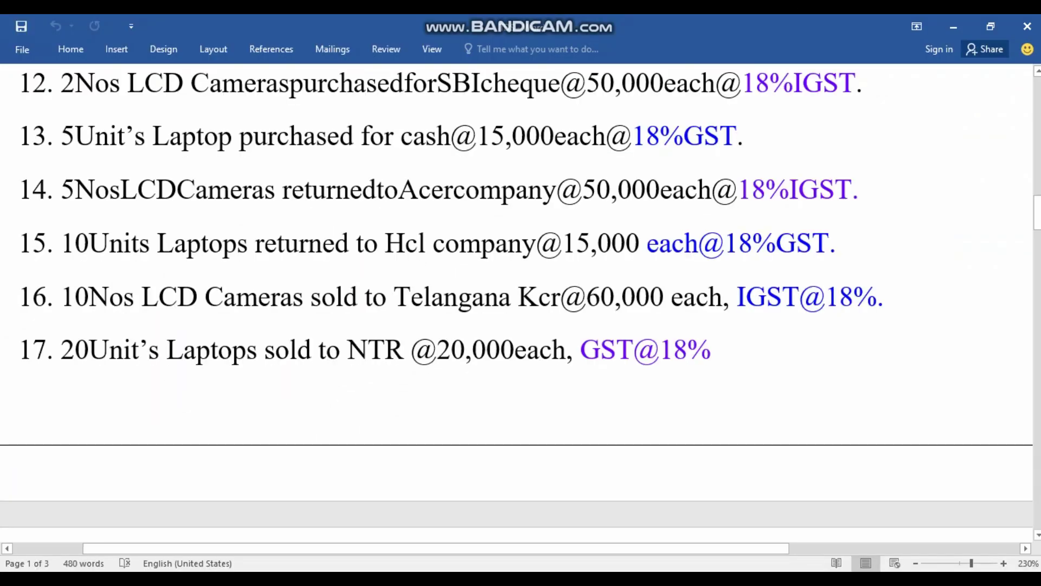
{"action": "scroll", "coordinate": [520, 303], "scroll_direction": "up", "scroll_amount": 5}
{"action": "scroll", "coordinate": [521, 303], "scroll_direction": "up", "scroll_amount": 10}
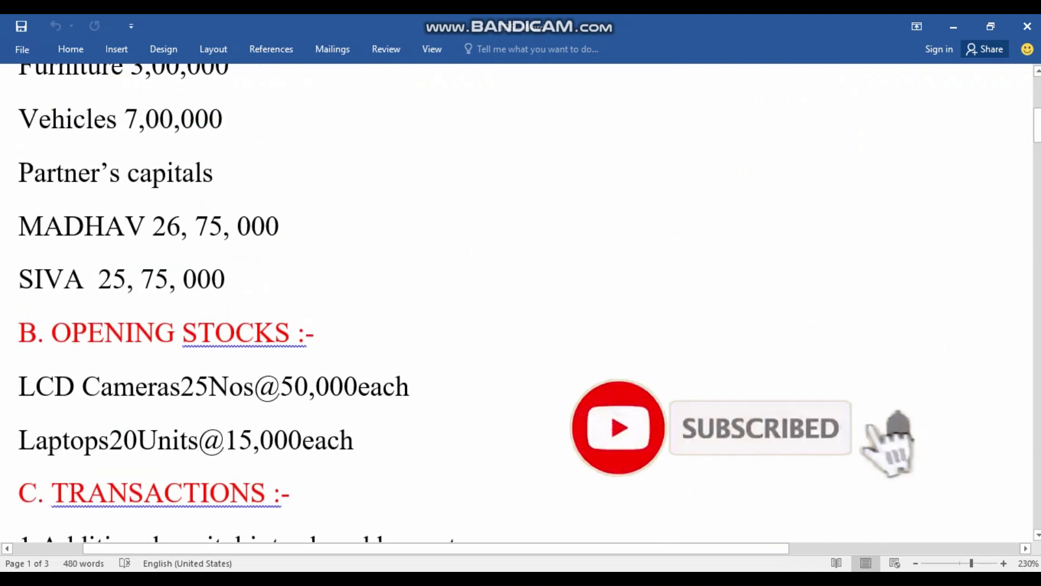
{"action": "scroll", "coordinate": [521, 304], "scroll_direction": "up", "scroll_amount": 2}
{"action": "scroll", "coordinate": [522, 304], "scroll_direction": "down", "scroll_amount": 3}
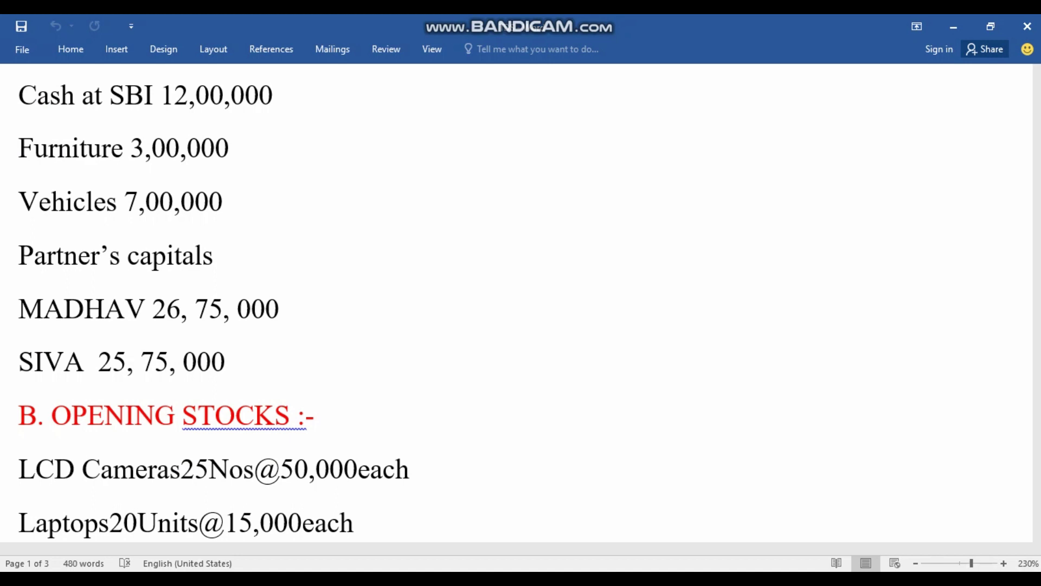
{"action": "key", "text": "alt+Tab"}
{"action": "type", "text": "Sbi Bank"}
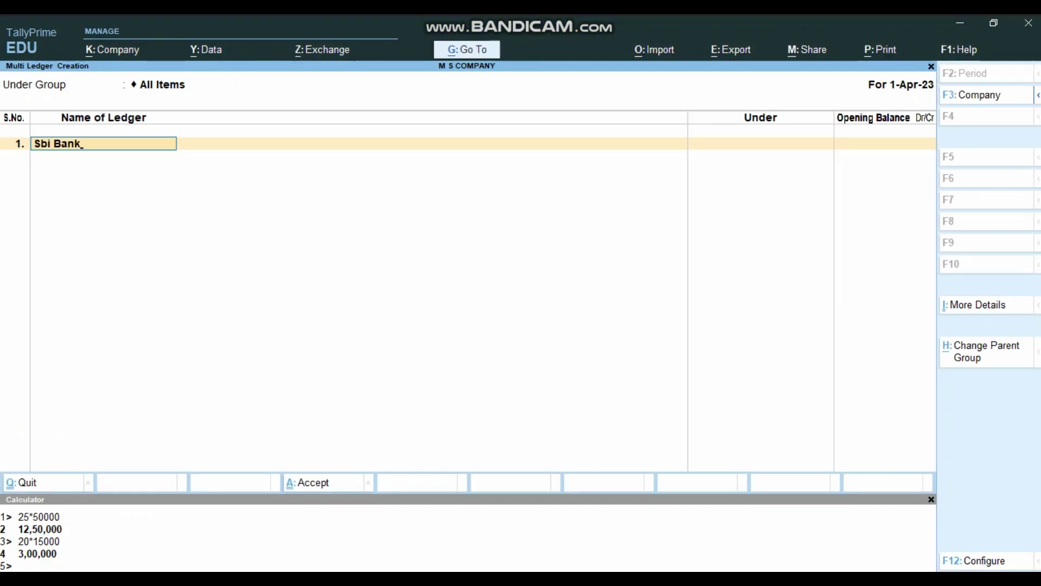
{"action": "key", "text": "Return"}
{"action": "key", "text": "Return"}
{"action": "type", "text": "1200000"}
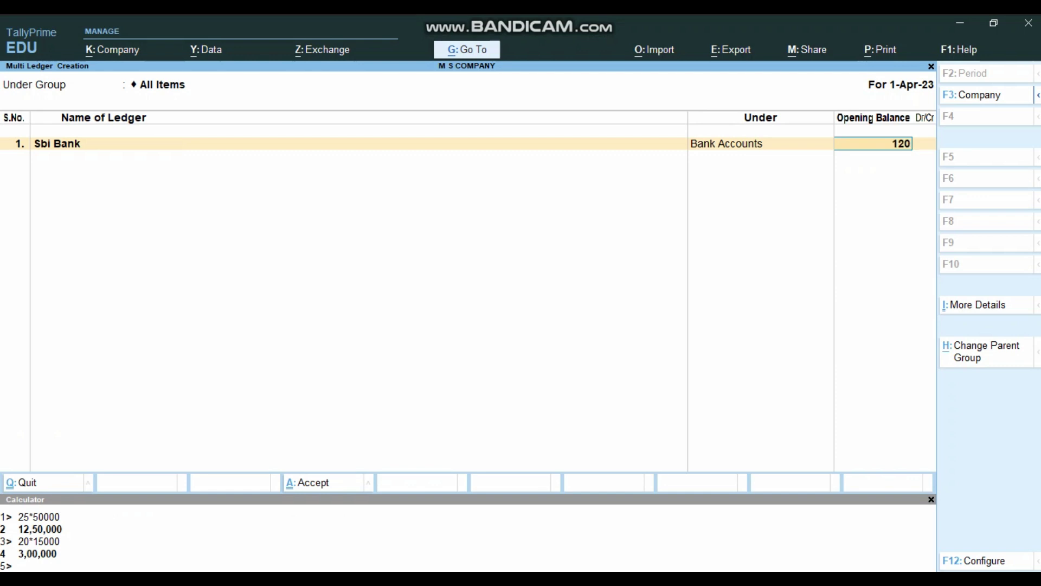
{"action": "key", "text": "Return"}
{"action": "key", "text": "Return"}
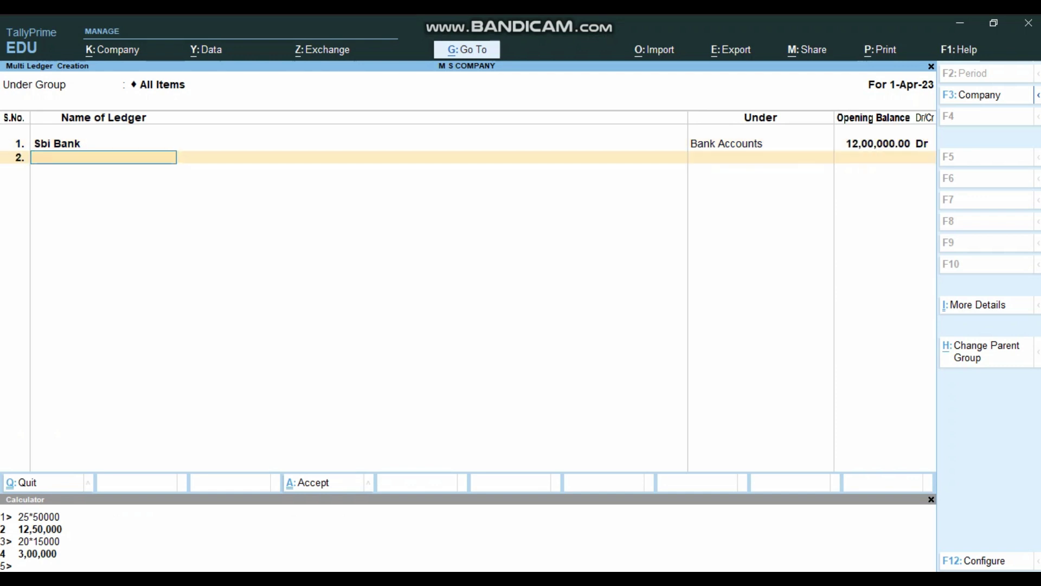
Step: Add the ledger Furniture under Fixed Assets with an opening balance of 300000 Dr
{"action": "type", "text": "Furniture"}
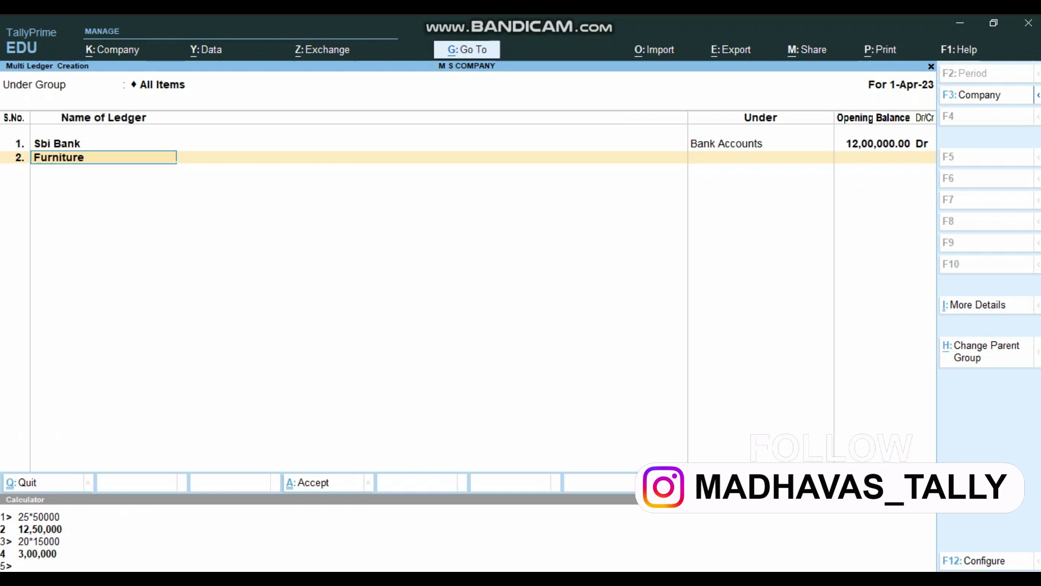
{"action": "key", "text": "Return"}
{"action": "type", "text": "fix"}
{"action": "key", "text": "Return"}
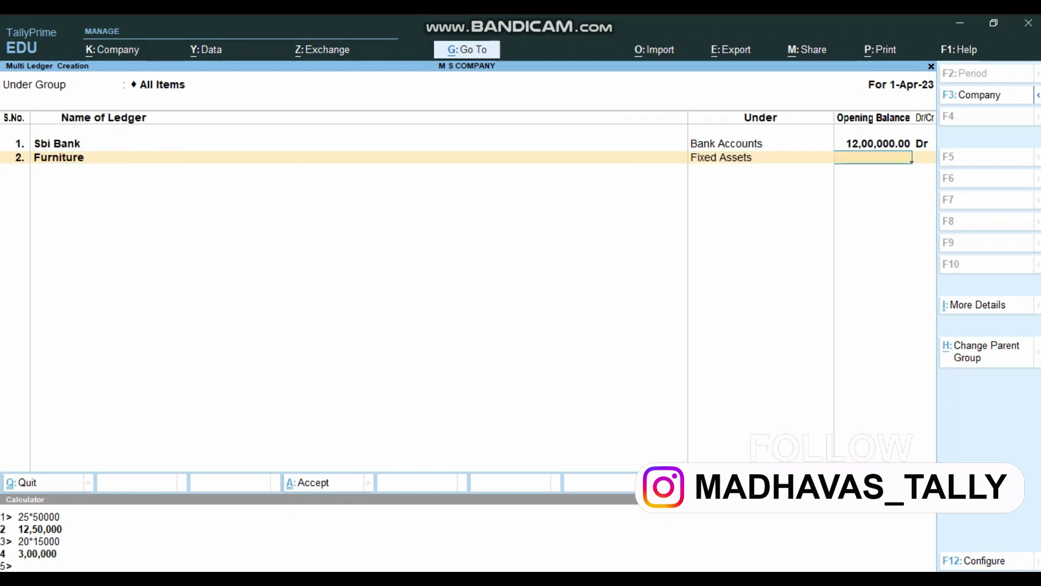
{"action": "key", "text": "alt+Tab"}
{"action": "key", "text": "alt+Tab"}
{"action": "type", "text": "300000"}
{"action": "key", "text": "Return"}
{"action": "key", "text": "Return"}
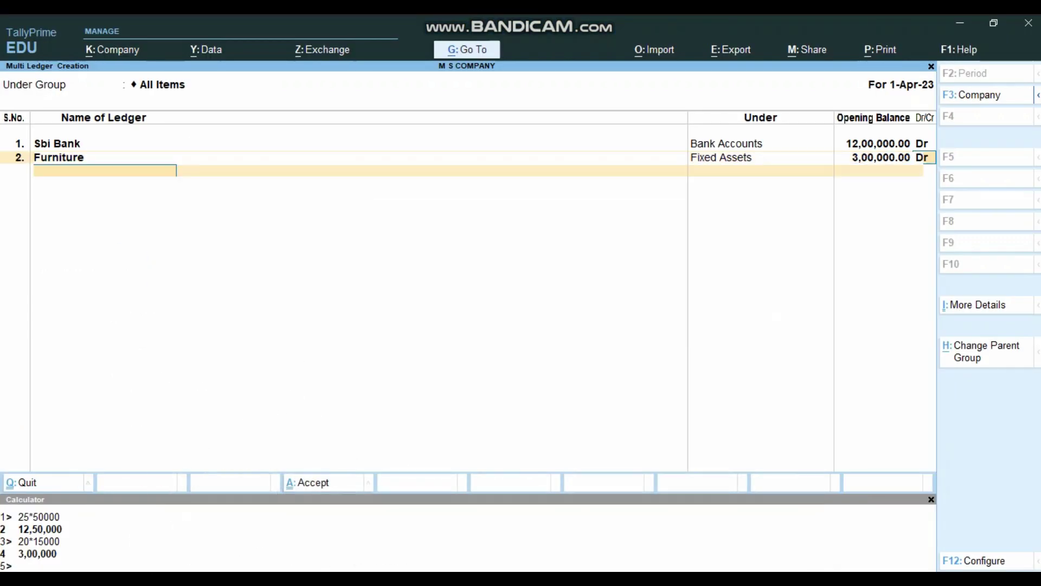
Step: Add the ledger Vehicles under Fixed Assets with an opening balance of 700000 Dr
{"action": "type", "text": "Ve"}
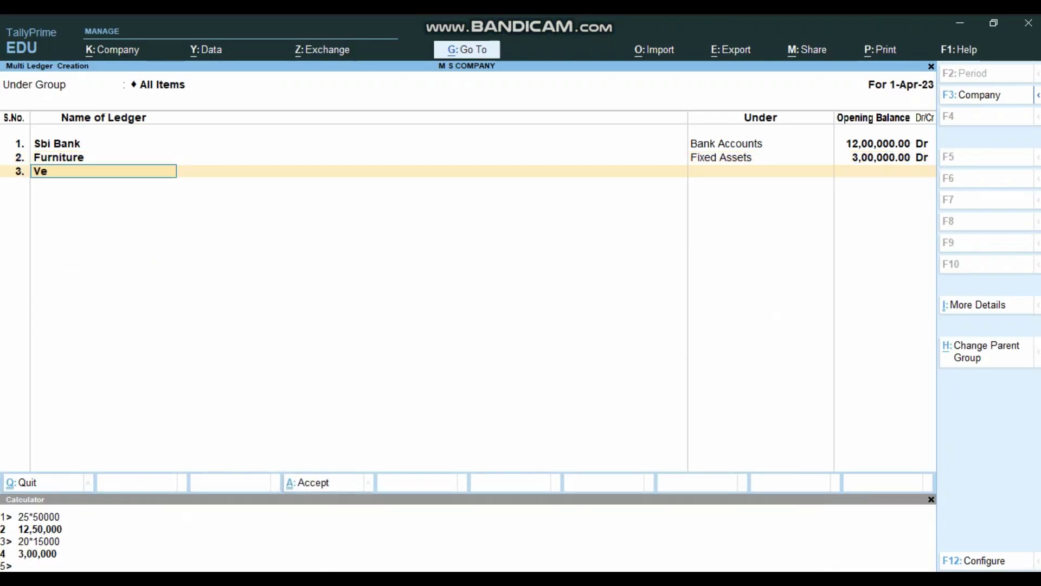
{"action": "type", "text": "hicles"}
{"action": "key", "text": "Return"}
{"action": "type", "text": "f"}
{"action": "key", "text": "Return"}
{"action": "type", "text": "700000"}
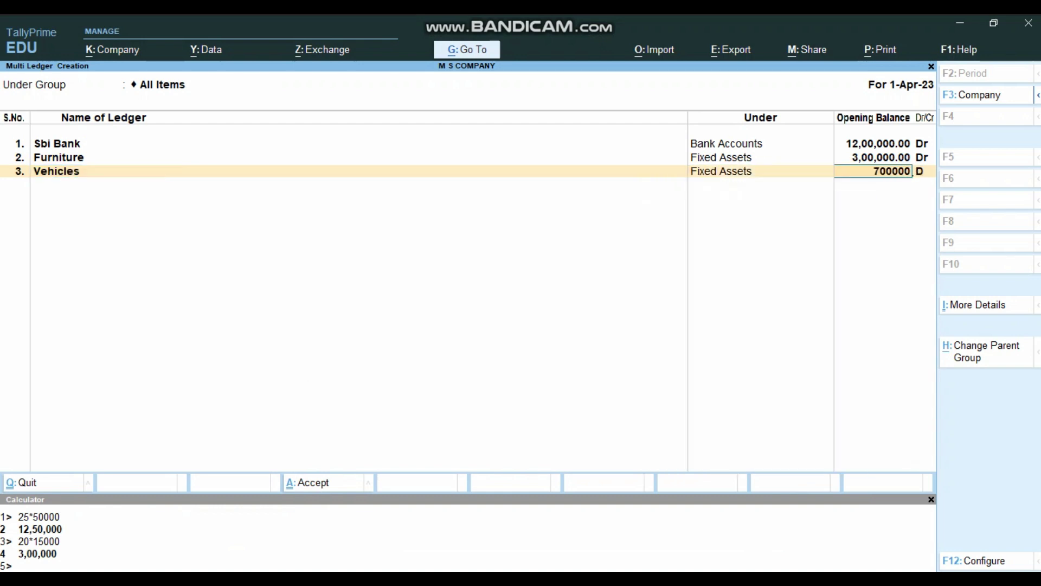
{"action": "key", "text": "Return"}
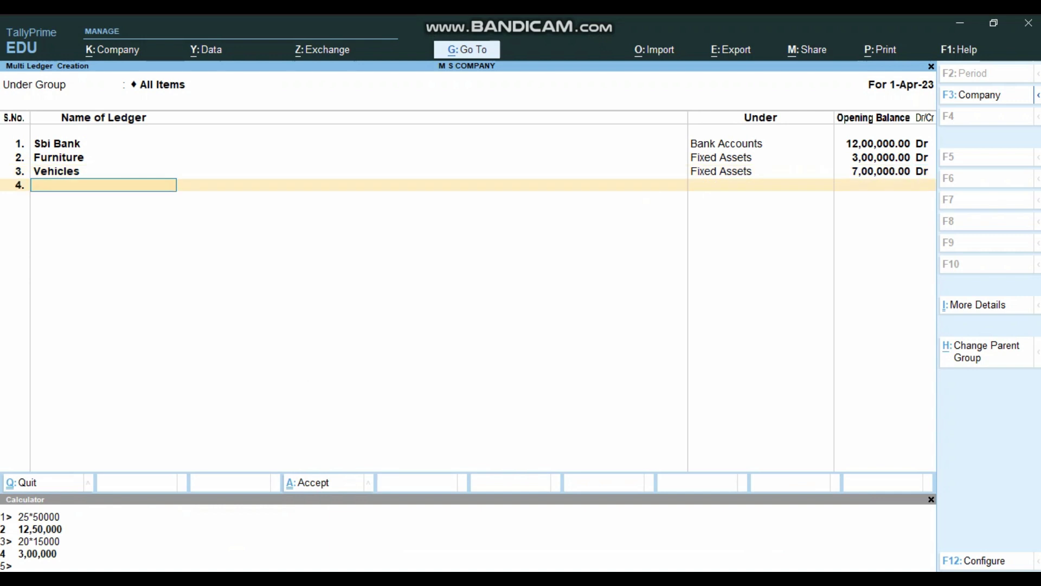
Step: Look up the partners' capitals in the Word document and add the first partner's ledger under Capital Account with an opening balance of 26750000 Cr
{"action": "key", "text": "alt+Tab"}
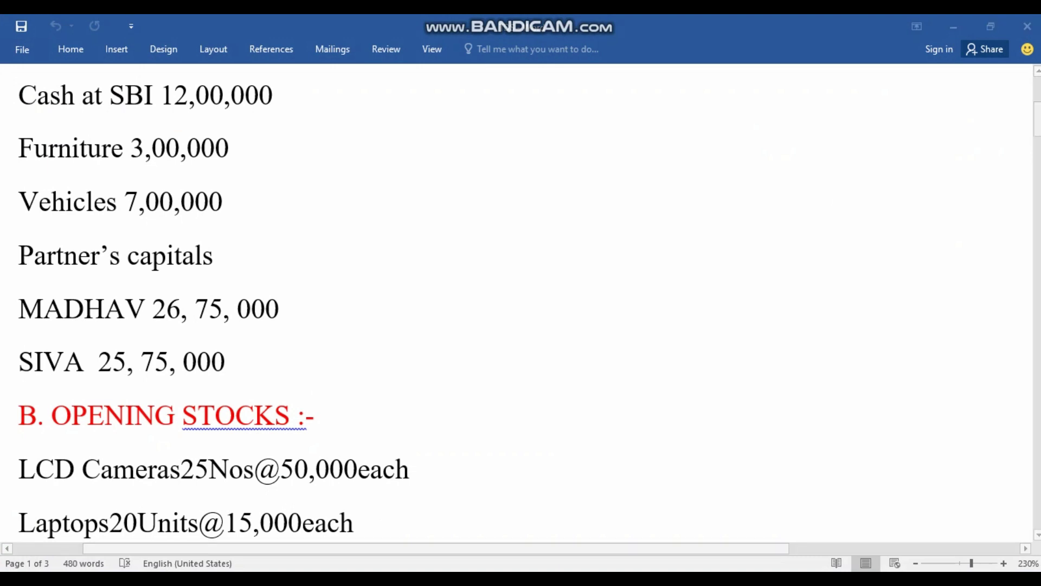
{"action": "key", "text": "alt+Tab"}
{"action": "type", "text": "Madhava"}
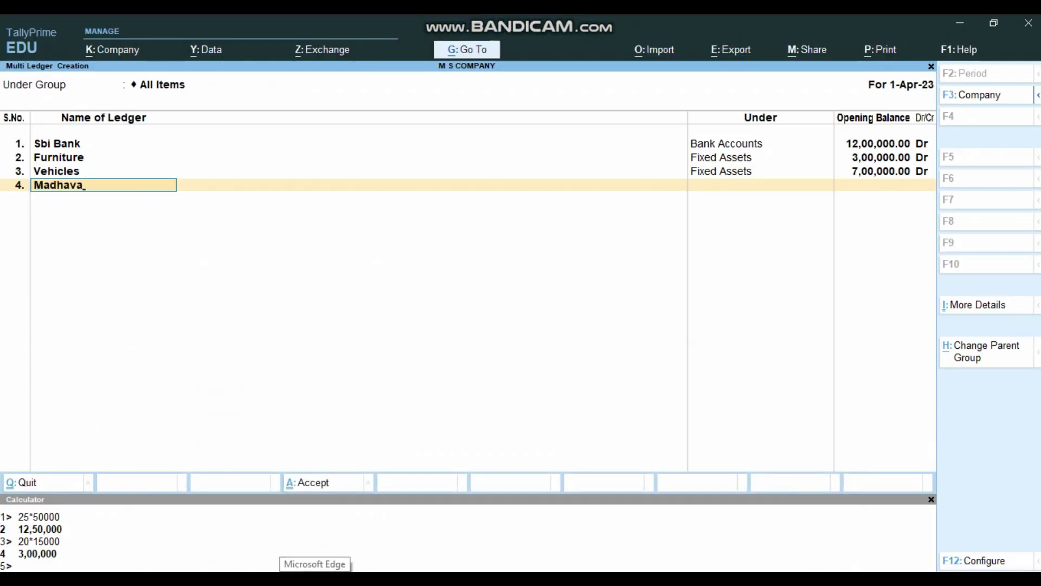
{"action": "key", "text": "Return"}
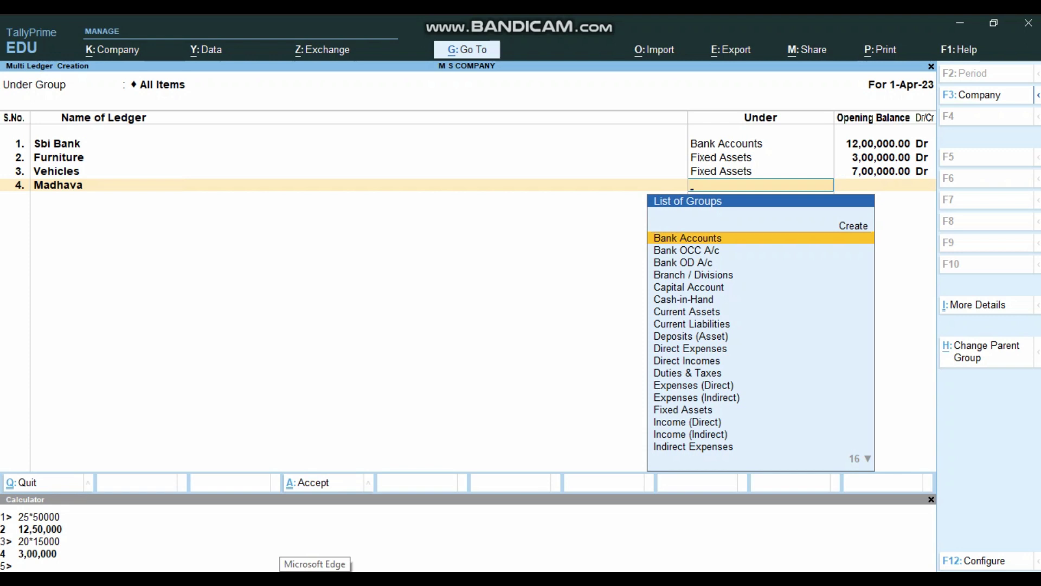
{"action": "type", "text": "Ca"}
{"action": "key", "text": "Down"}
{"action": "key", "text": "Return"}
{"action": "type", "text": "26750000"}
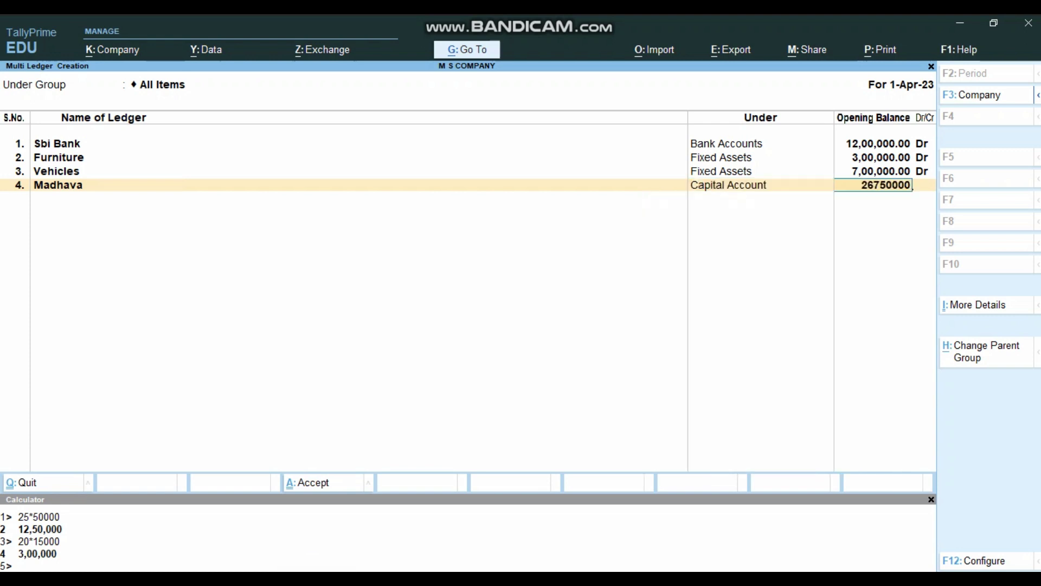
{"action": "key", "text": "Return"}
{"action": "key", "text": "Return"}
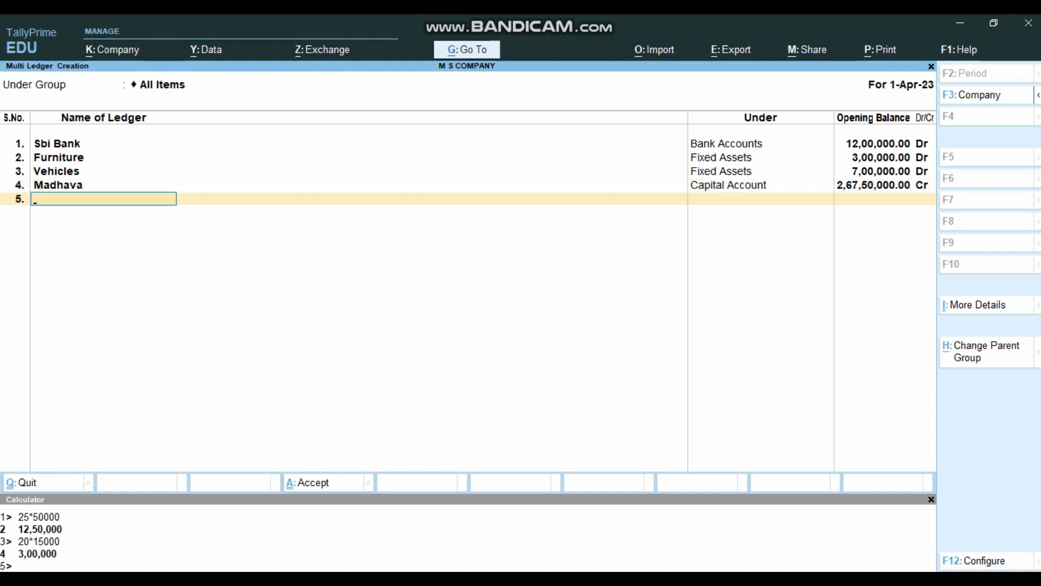
Step: Correct the first partner's opening balance to 2675000 and extend that ledger's name with the word "Captial"
{"action": "key", "text": "BackSpace"}
{"action": "key", "text": "BackSpace"}
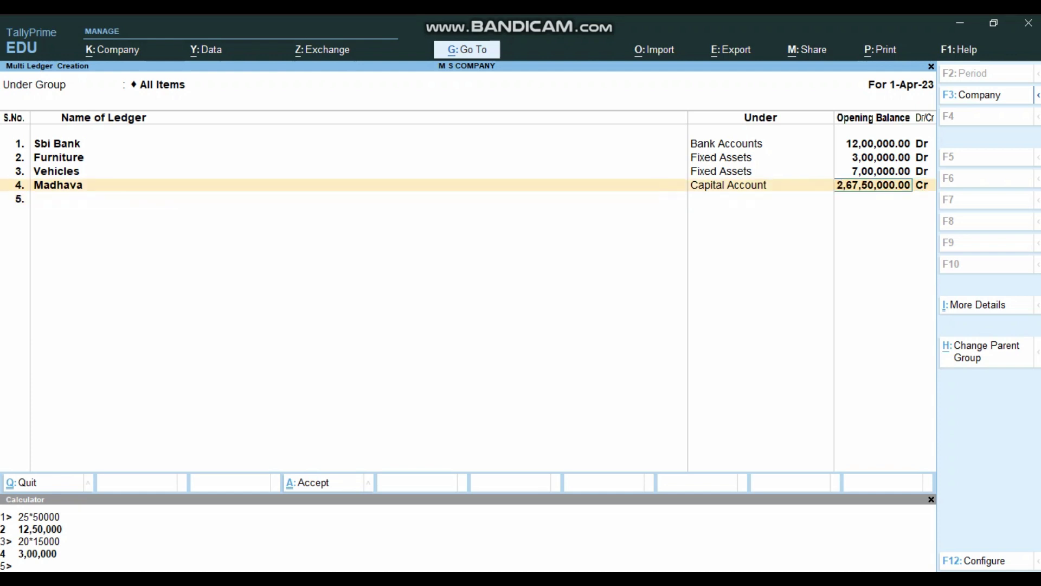
{"action": "type", "text": "2675000"}
{"action": "key", "text": "Return"}
{"action": "key", "text": "Return"}
{"action": "key", "text": "Up"}
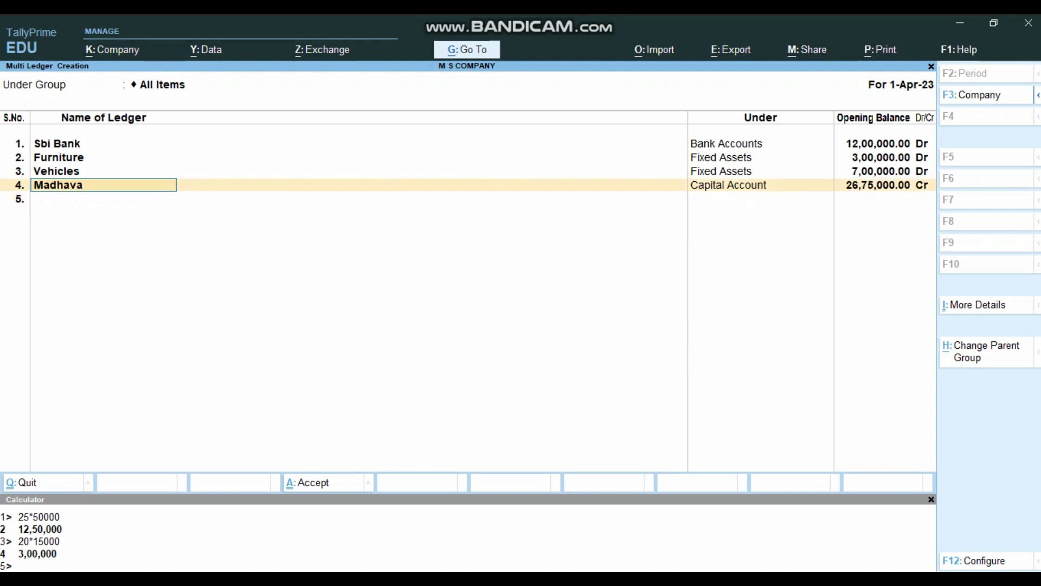
{"action": "type", "text": "Madhava captial"}
{"action": "key", "text": "Return"}
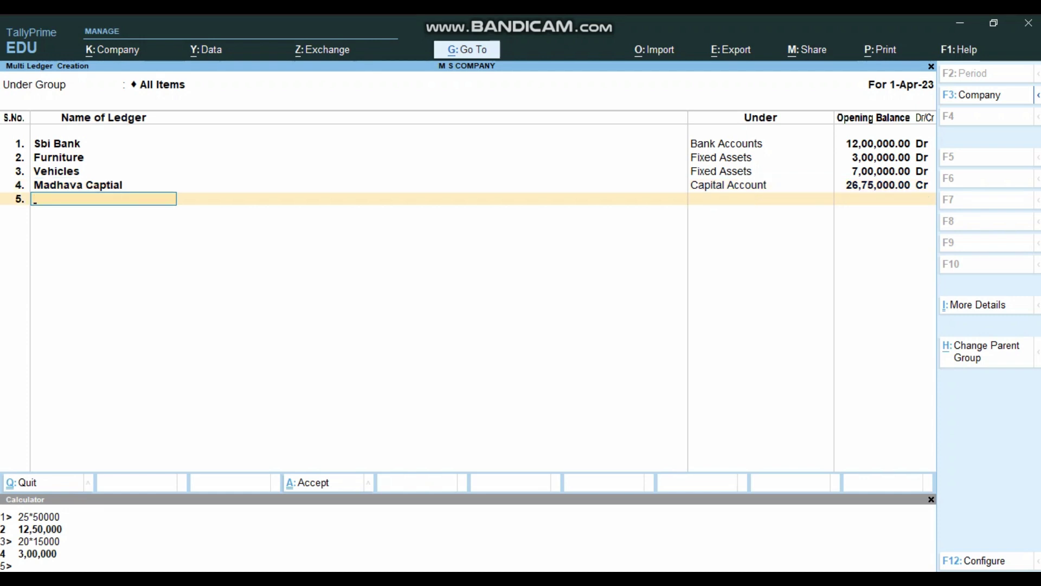
Step: Add the second partner's "Captial" ledger under Capital Account with an opening balance of 2575000 Cr
{"action": "type", "text": "Siva Captial"}
{"action": "key", "text": "Return"}
{"action": "type", "text": "ca"}
{"action": "key", "text": "Return"}
{"action": "type", "text": "2575000"}
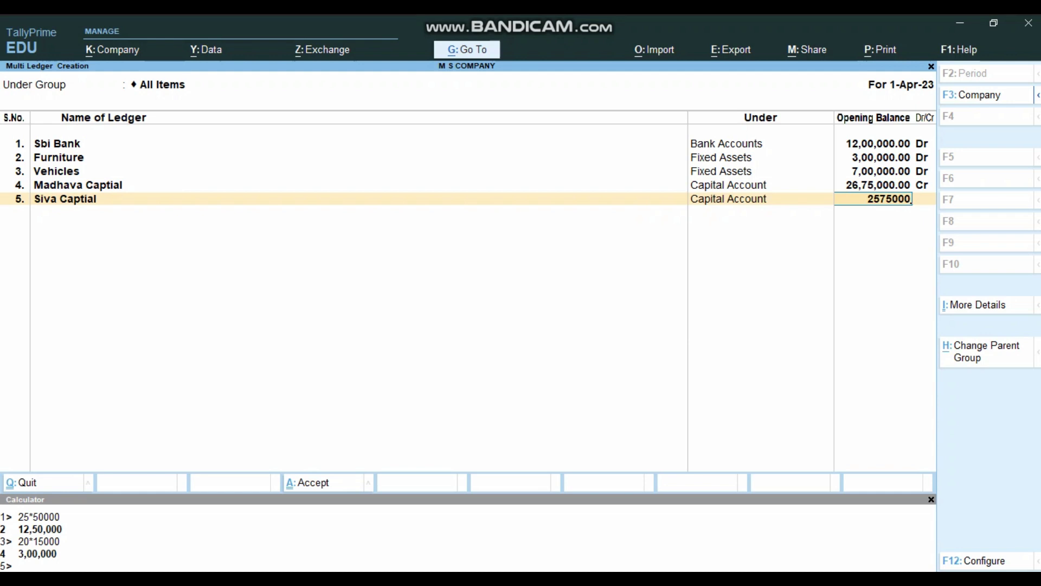
{"action": "key", "text": "Return"}
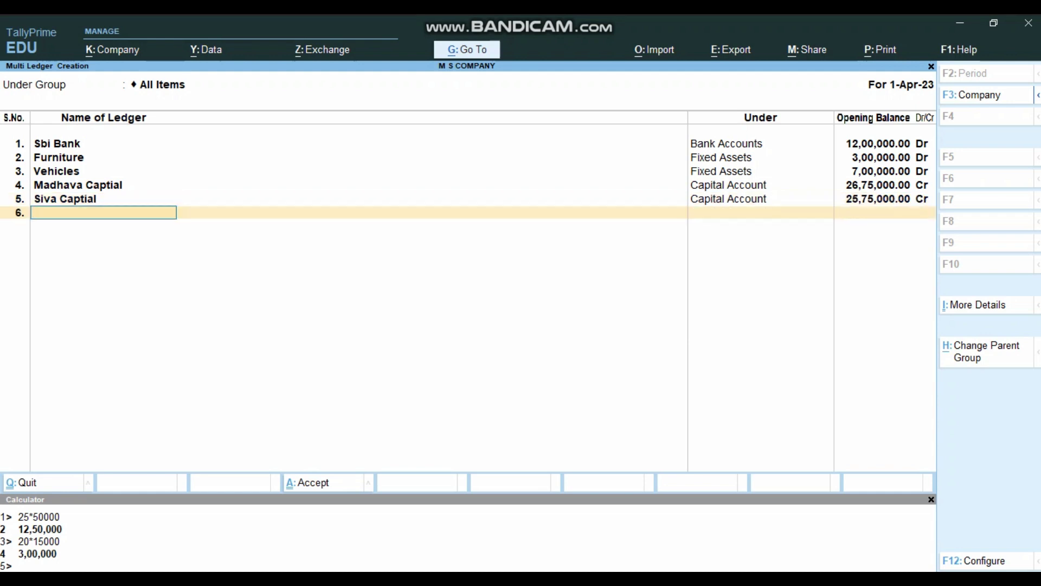
Step: Check the opening stocks in the Word document and add ledger LCD CAMRES under Stock-in-Hand, calculating its opening balance as 25*50000
{"action": "key", "text": "alt+Tab"}
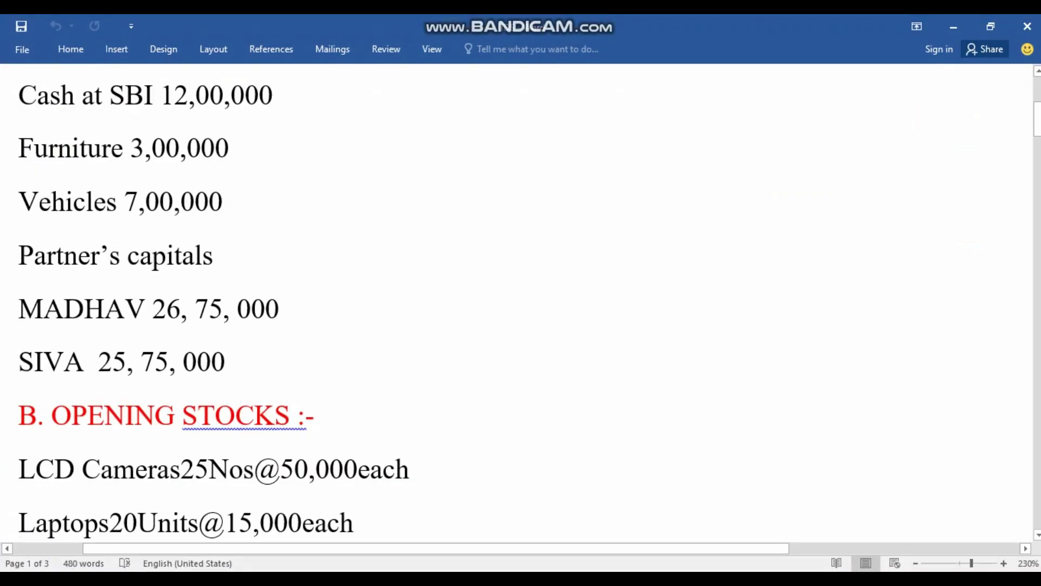
{"action": "scroll", "coordinate": [520, 303], "scroll_direction": "down", "scroll_amount": 3}
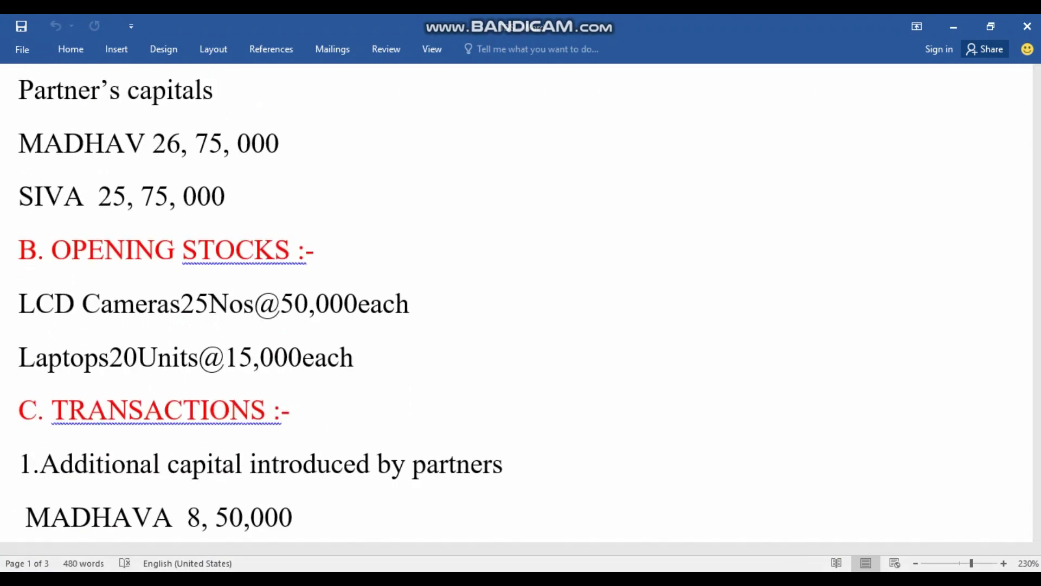
{"action": "key", "text": "alt+Tab"}
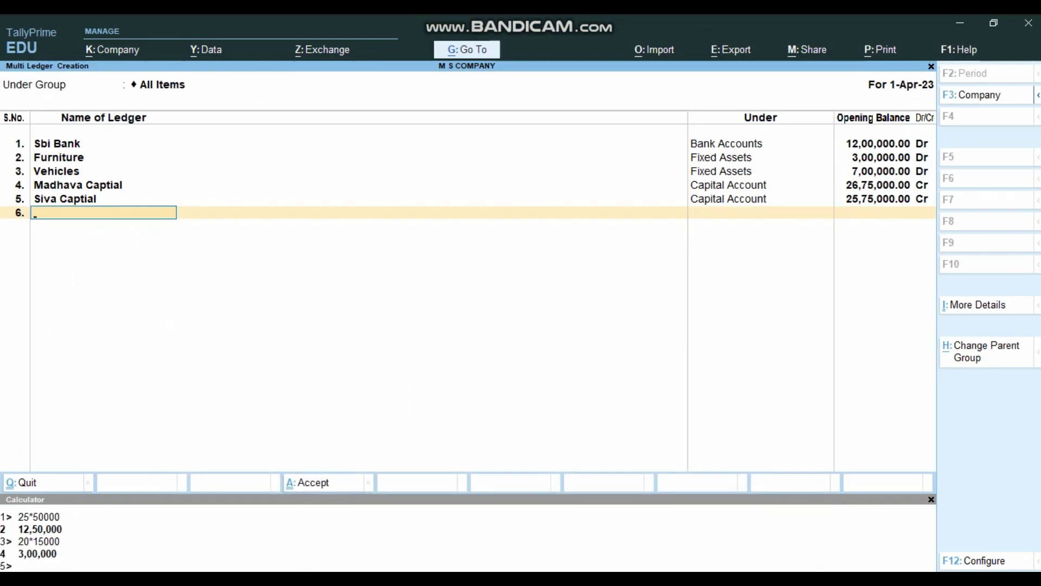
{"action": "type", "text": "LCD CAMRES"}
{"action": "key", "text": "Return"}
{"action": "type", "text": "ST"}
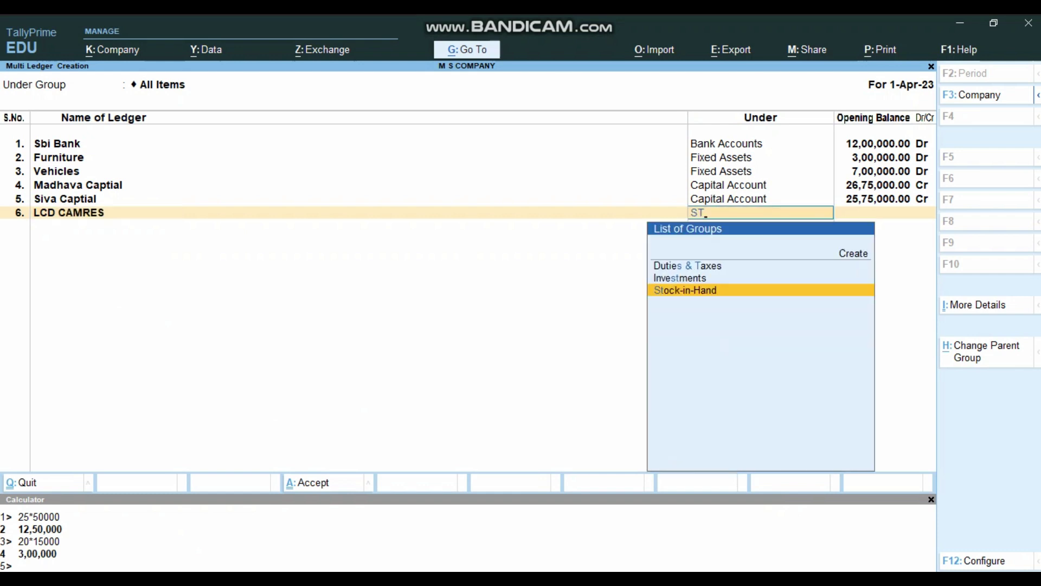
{"action": "key", "text": "Return"}
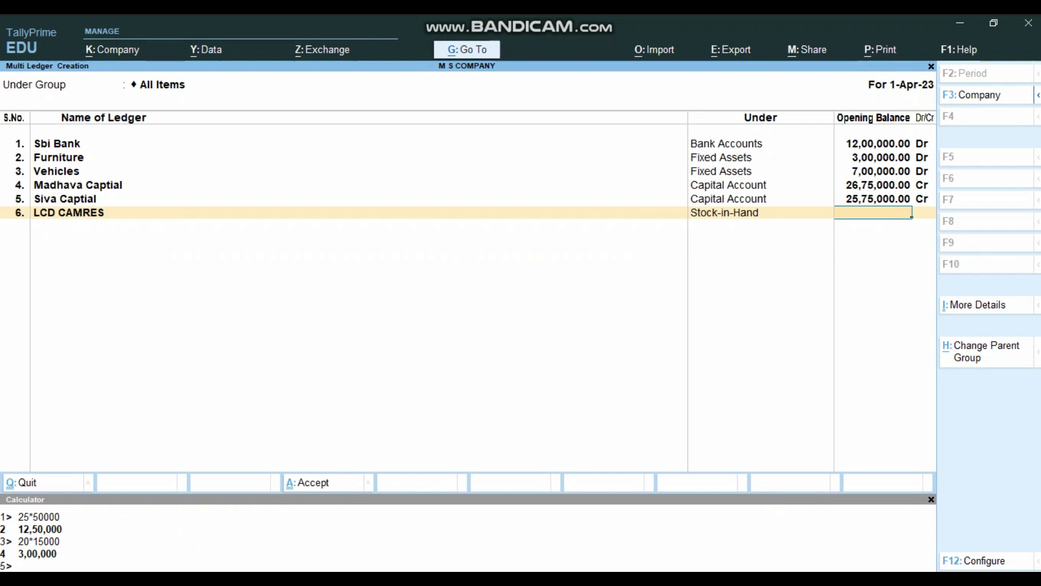
{"action": "key", "text": "ctrl+n"}
{"action": "type", "text": "25*50000"}
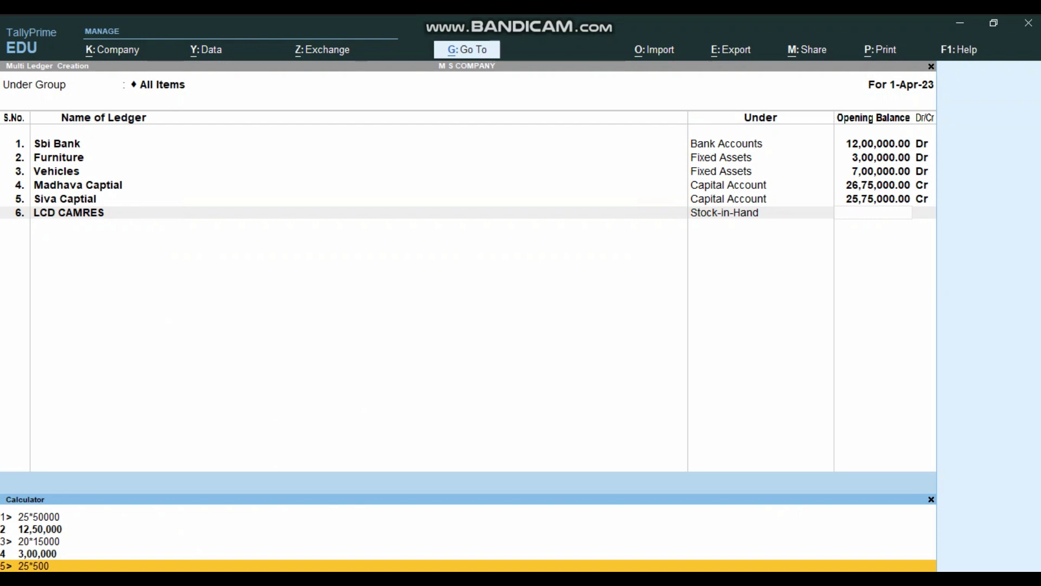
{"action": "key", "text": "Return"}
{"action": "key", "text": "Return"}
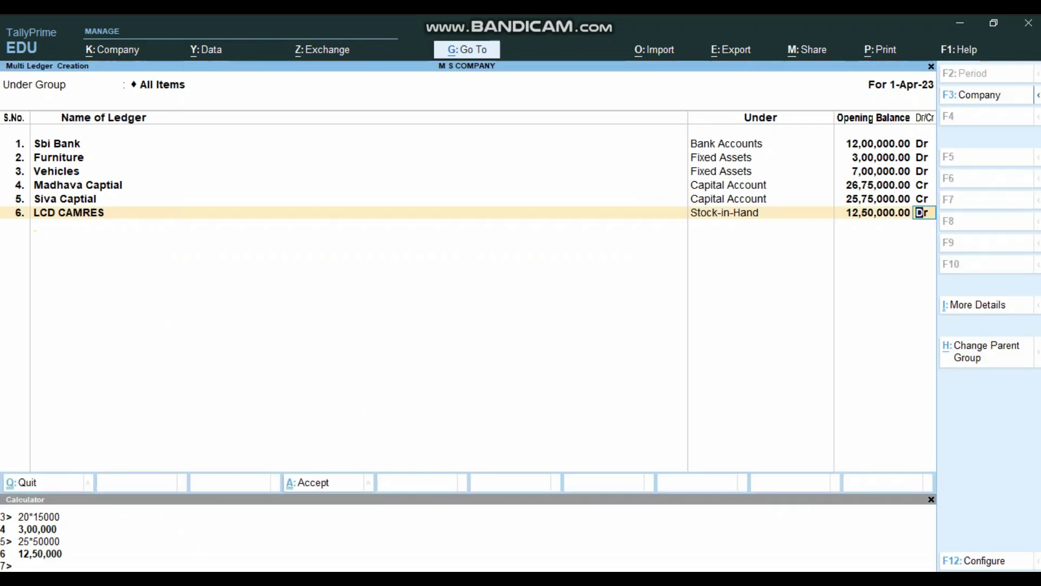
{"action": "key", "text": "Return"}
Step: Add ledger LAPTOPS under Stock-in-Hand, calculating its opening balance as 20*15000
{"action": "type", "text": "L"}
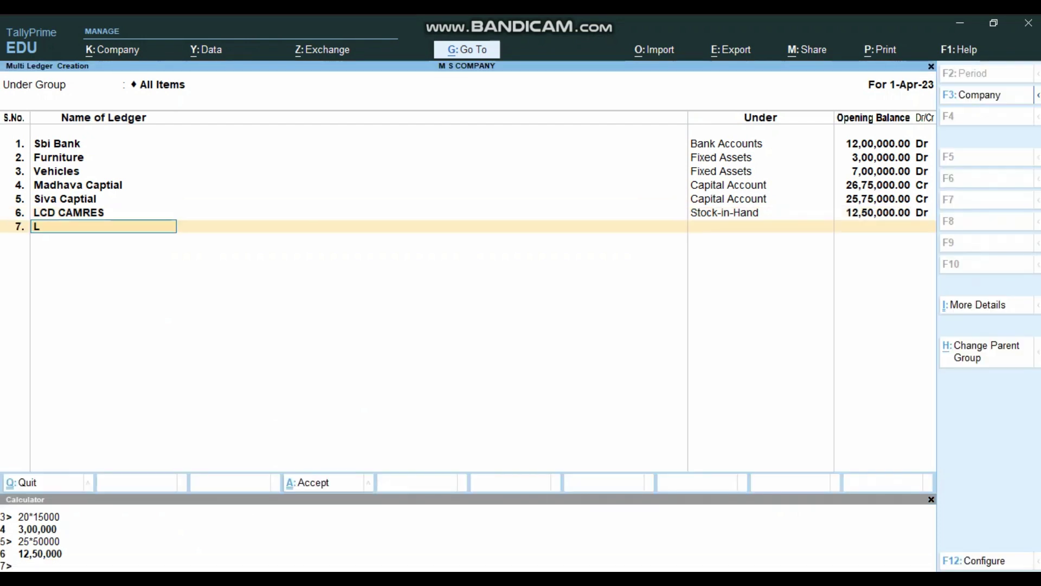
{"action": "type", "text": "APTOPS"}
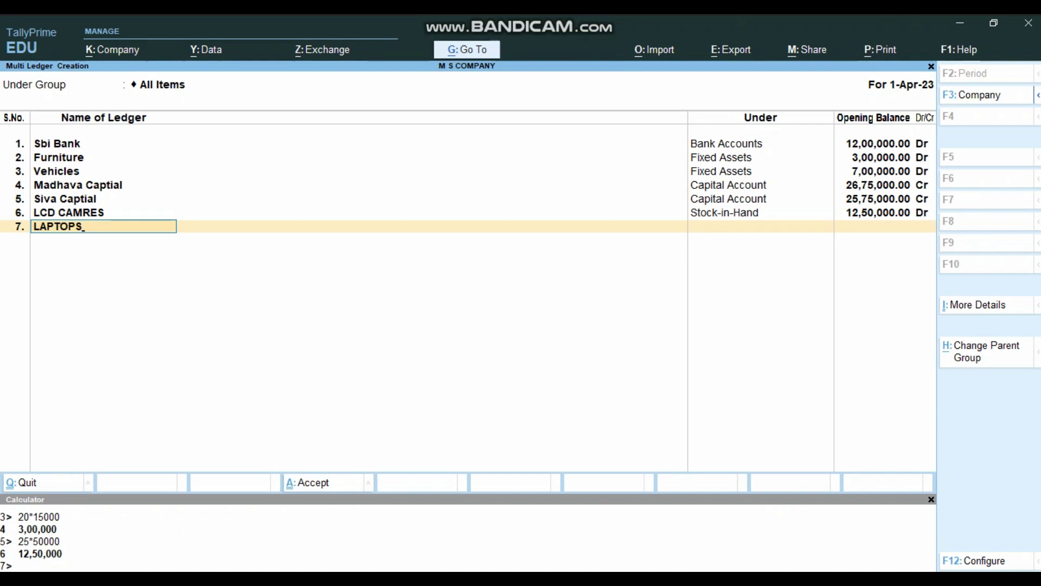
{"action": "key", "text": "Return"}
{"action": "type", "text": "st"}
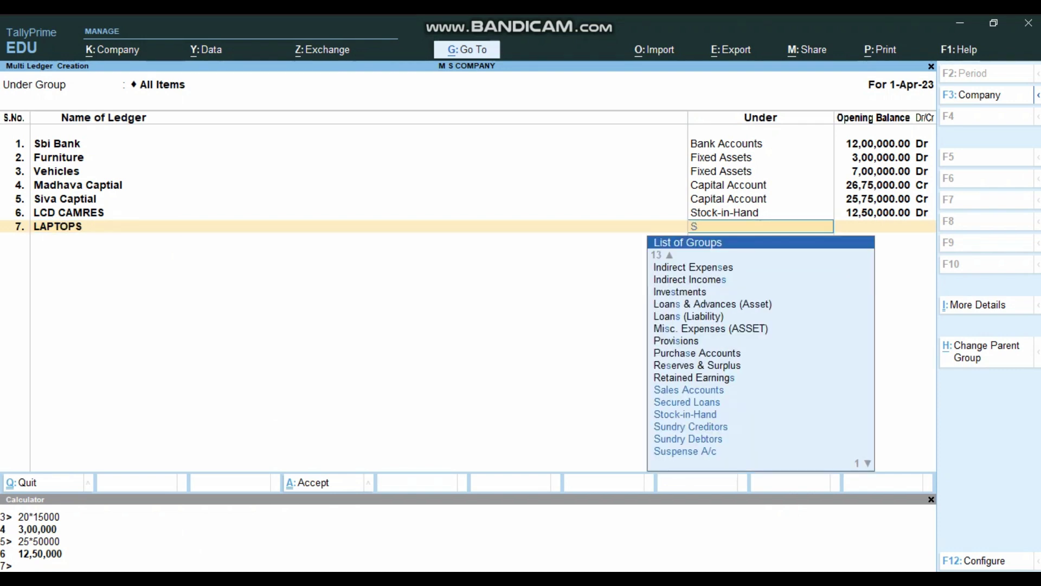
{"action": "key", "text": "Return"}
{"action": "key", "text": "ctrl+n"}
{"action": "type", "text": "20*15000"}
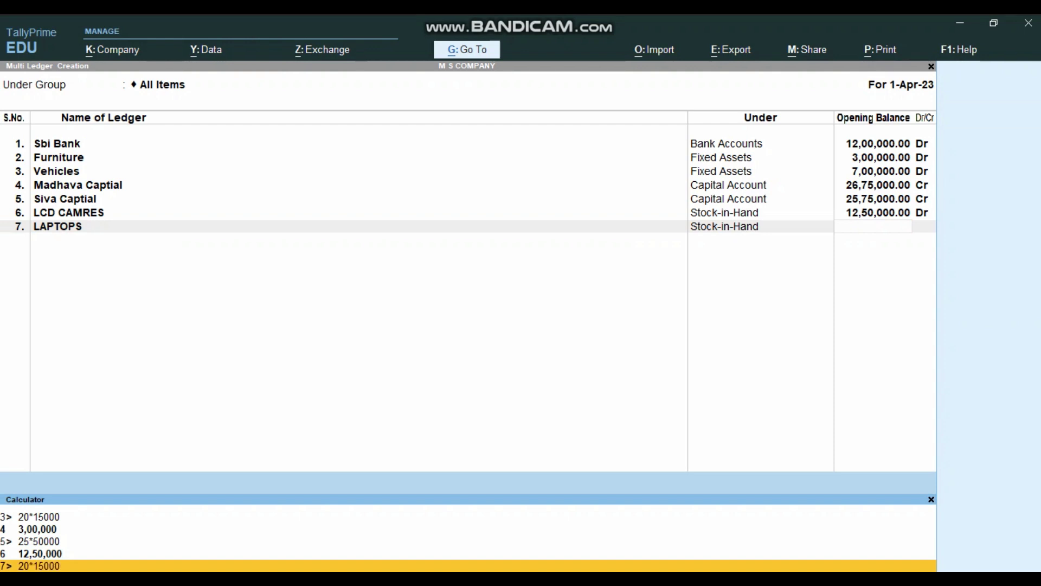
{"action": "key", "text": "Return"}
{"action": "key", "text": "Return"}
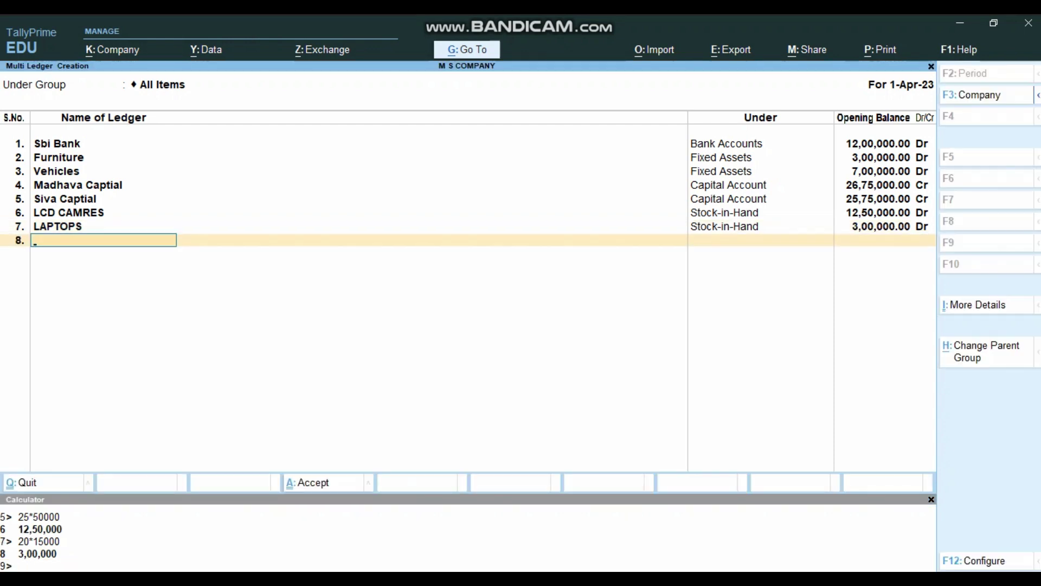
Step: Review the first transactions in the Word document and add ledger ICICI BANK Loan under Secured Loans without an opening balance
{"action": "key", "text": "alt+Tab"}
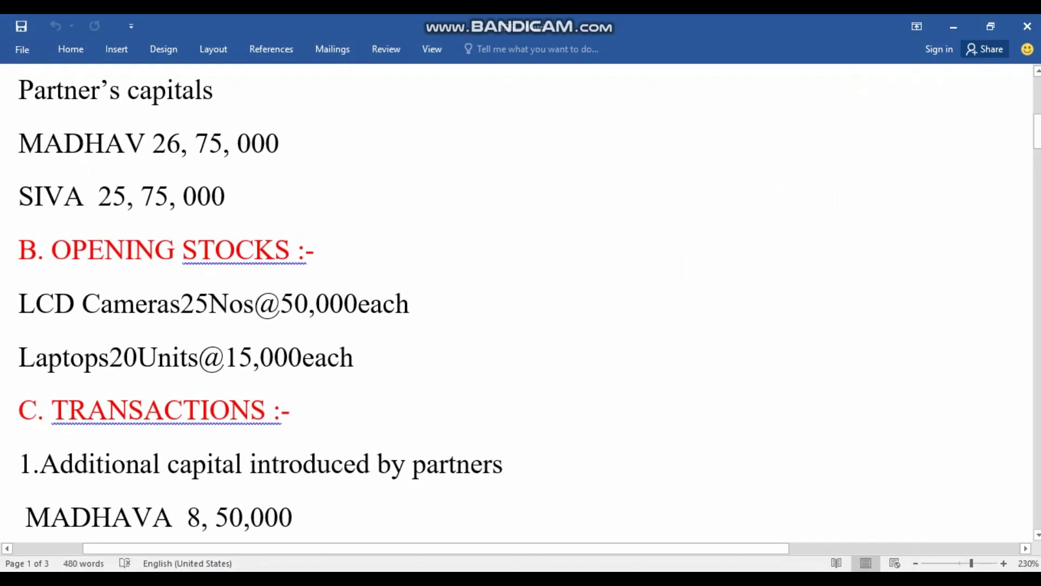
{"action": "scroll", "coordinate": [529, 304], "scroll_direction": "down", "scroll_amount": 3}
{"action": "scroll", "coordinate": [521, 304], "scroll_direction": "down", "scroll_amount": 3}
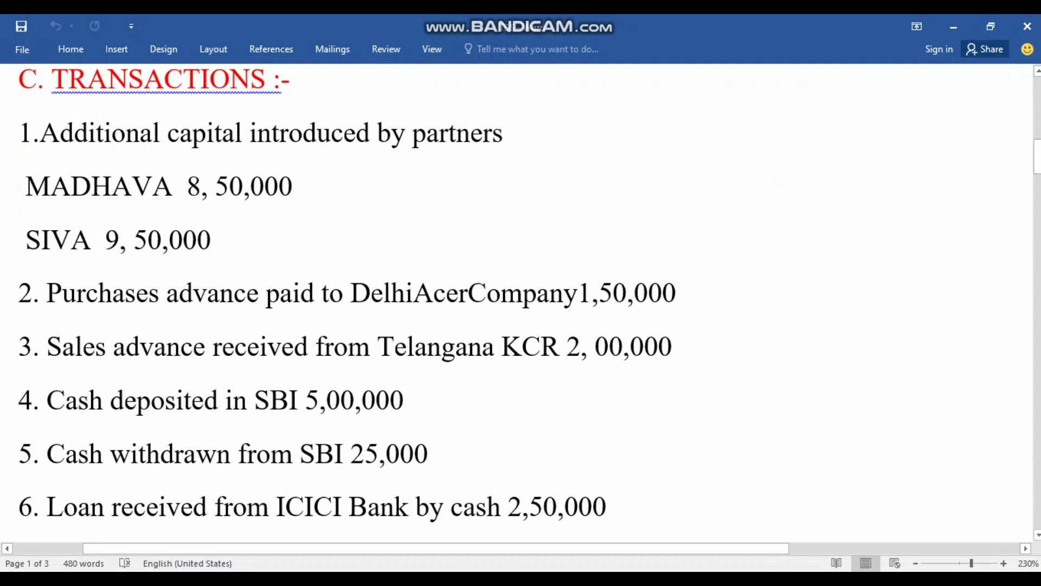
{"action": "scroll", "coordinate": [520, 303], "scroll_direction": "down", "scroll_amount": 2}
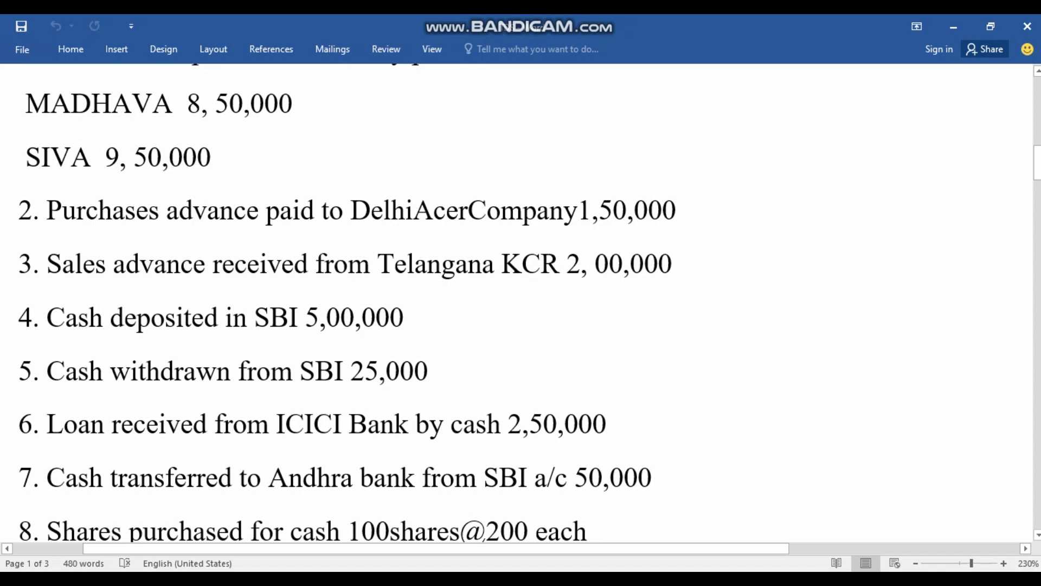
{"action": "scroll", "coordinate": [521, 303], "scroll_direction": "down", "scroll_amount": 3}
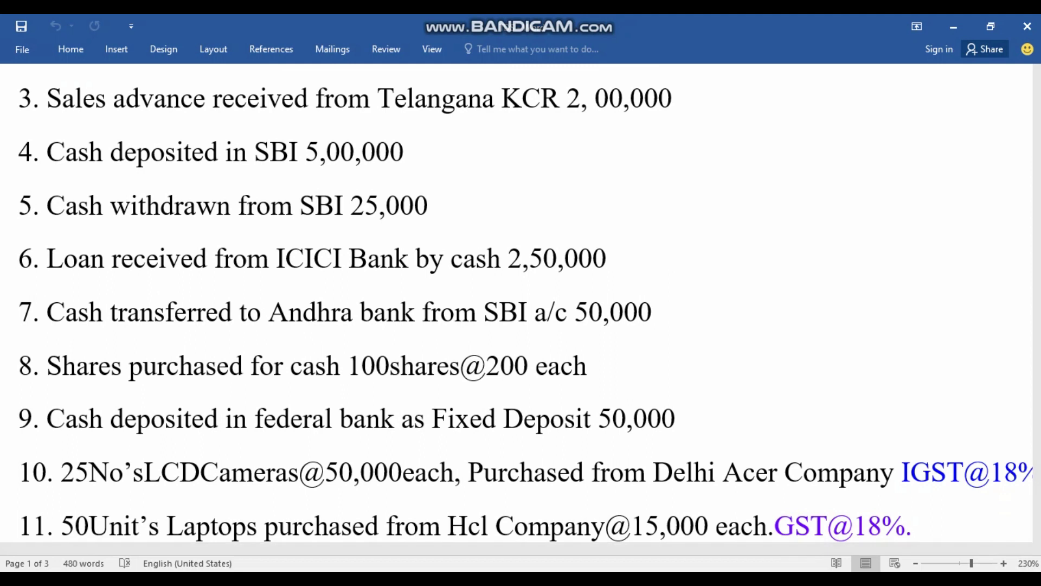
{"action": "key", "text": "alt+Tab"}
{"action": "type", "text": "ICICI BANK Loan"}
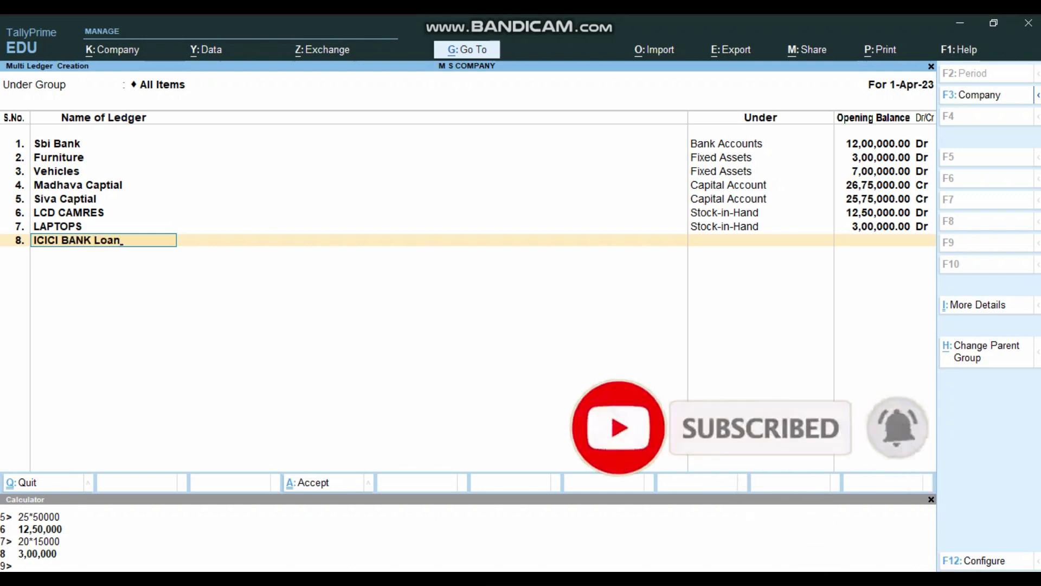
{"action": "key", "text": "Return"}
{"action": "type", "text": "sec"}
{"action": "key", "text": "Return"}
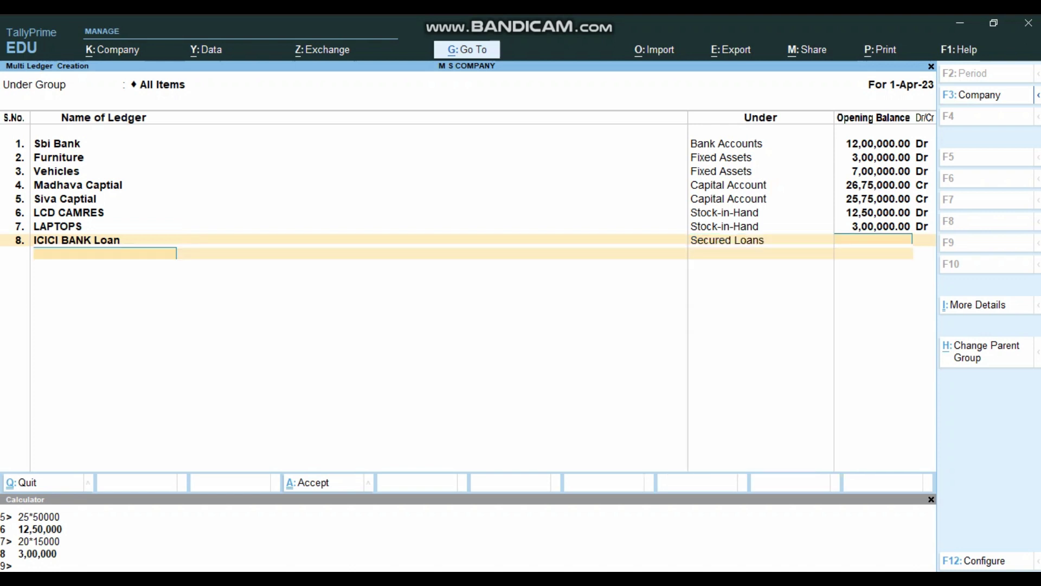
{"action": "key", "text": "Return"}
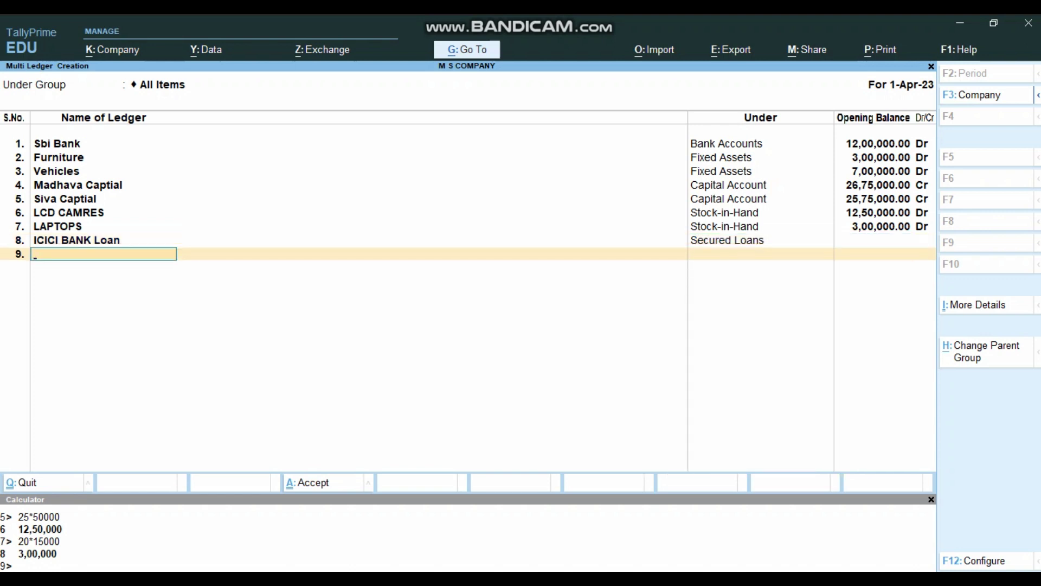
Step: Check the bank transfer transaction in the Word document and add ledger Andhra Bank under Bank Accounts without an opening balance
{"action": "key", "text": "alt+Tab"}
{"action": "scroll", "coordinate": [526, 303], "scroll_direction": "down", "scroll_amount": 1}
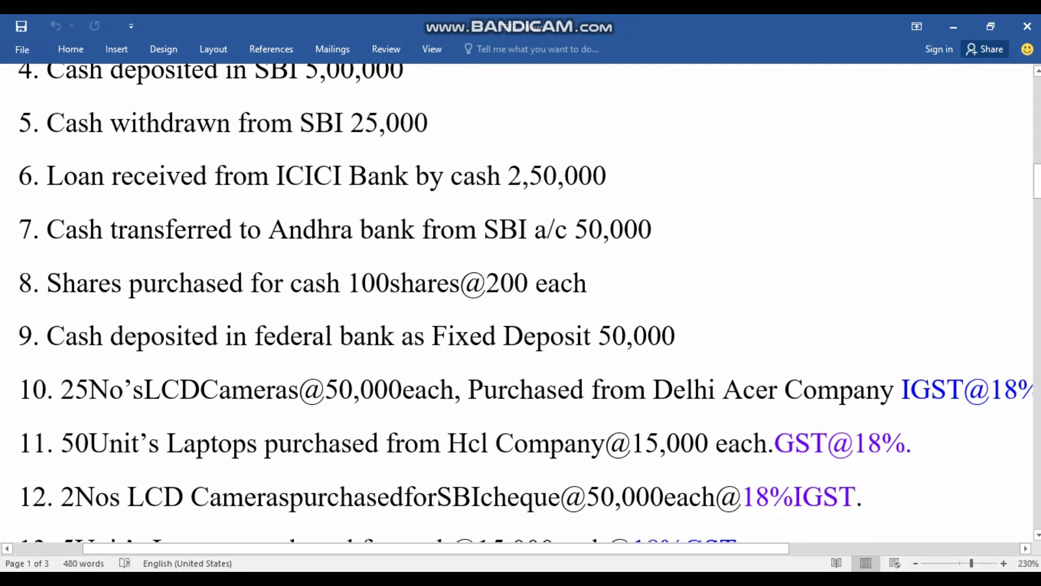
{"action": "key", "text": "alt+Tab"}
{"action": "type", "text": "Andhra Bank"}
{"action": "key", "text": "Return"}
{"action": "key", "text": "Return"}
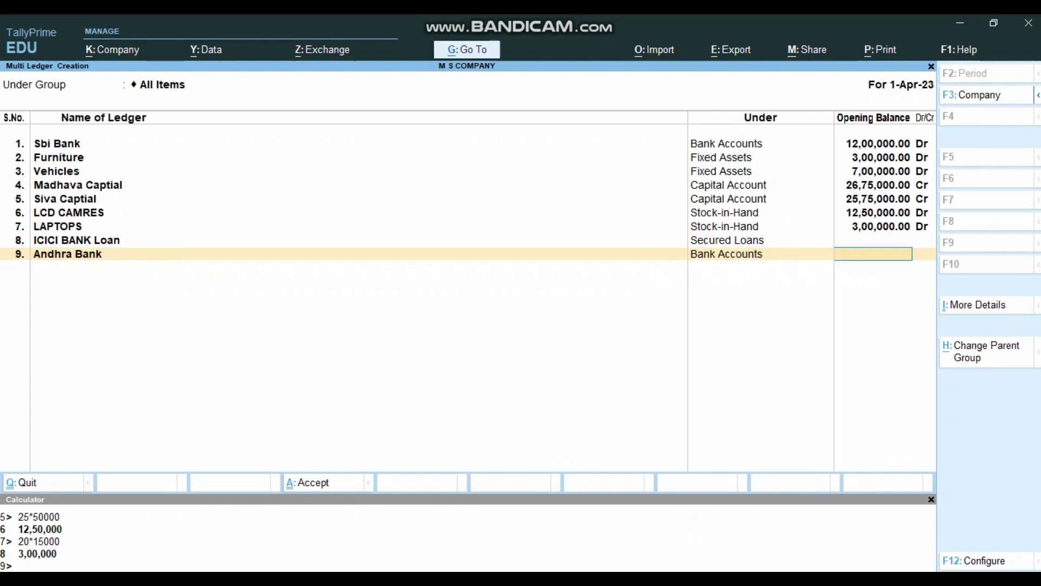
{"action": "key", "text": "Return"}
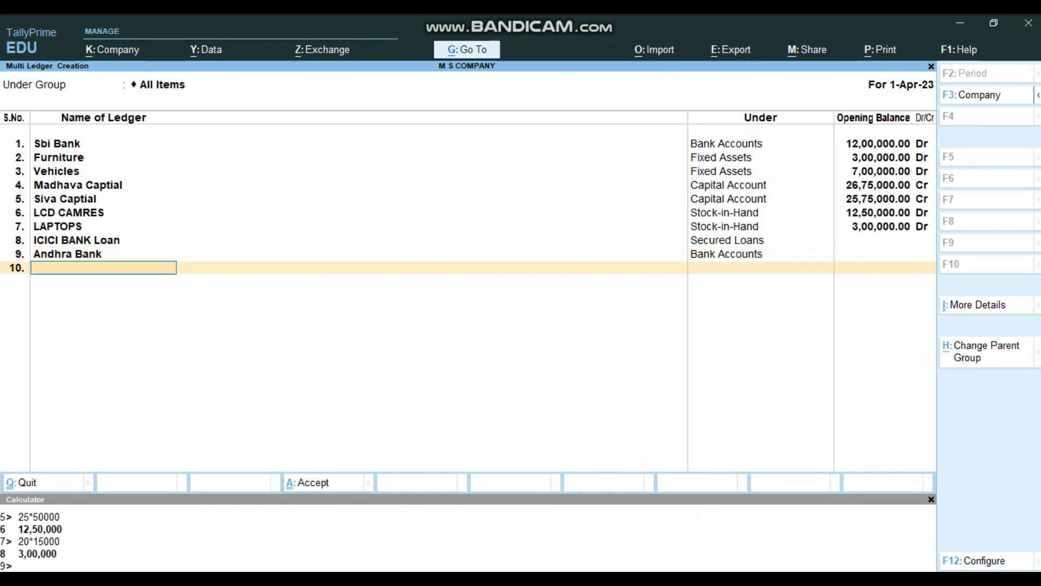
Step: Check the share purchase in the Word document and add ledger Shares under the Investments group
{"action": "key", "text": "alt+Tab"}
{"action": "scroll", "coordinate": [521, 303], "scroll_direction": "down", "scroll_amount": 3}
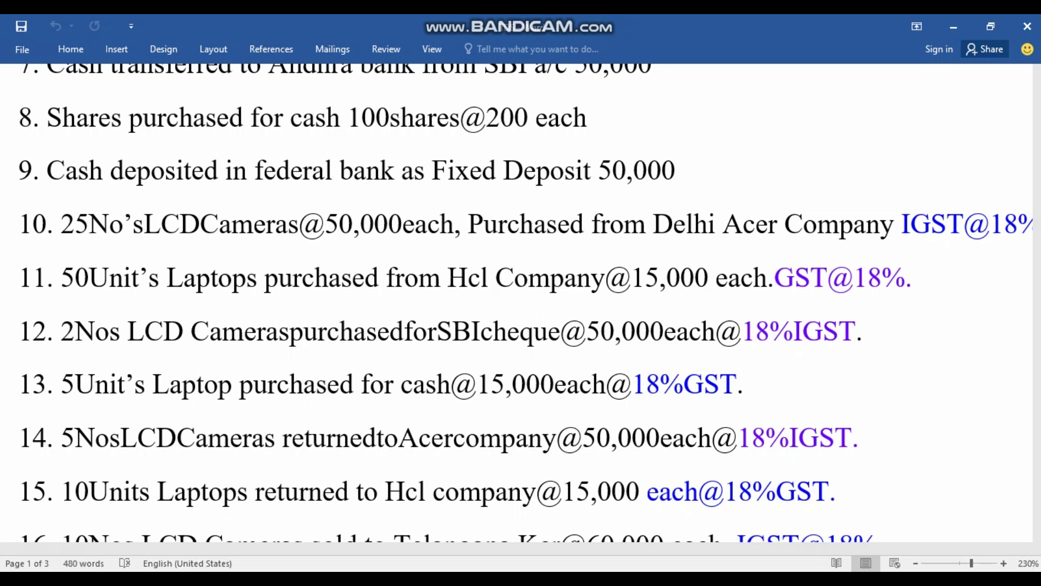
{"action": "key", "text": "alt+Tab"}
{"action": "type", "text": "Shares"}
{"action": "key", "text": "Return"}
{"action": "key", "text": "Down"}
{"action": "key", "text": "Down"}
{"action": "key", "text": "Down"}
{"action": "key", "text": "Down"}
{"action": "key", "text": "Down"}
{"action": "key", "text": "Down"}
{"action": "key", "text": "Down"}
{"action": "key", "text": "Down"}
{"action": "key", "text": "Down"}
{"action": "key", "text": "Down"}
{"action": "key", "text": "Down"}
{"action": "key", "text": "Down"}
{"action": "key", "text": "Down"}
{"action": "key", "text": "Down"}
{"action": "key", "text": "Down"}
{"action": "key", "text": "Down"}
{"action": "key", "text": "Down"}
{"action": "key", "text": "Down"}
{"action": "key", "text": "Down"}
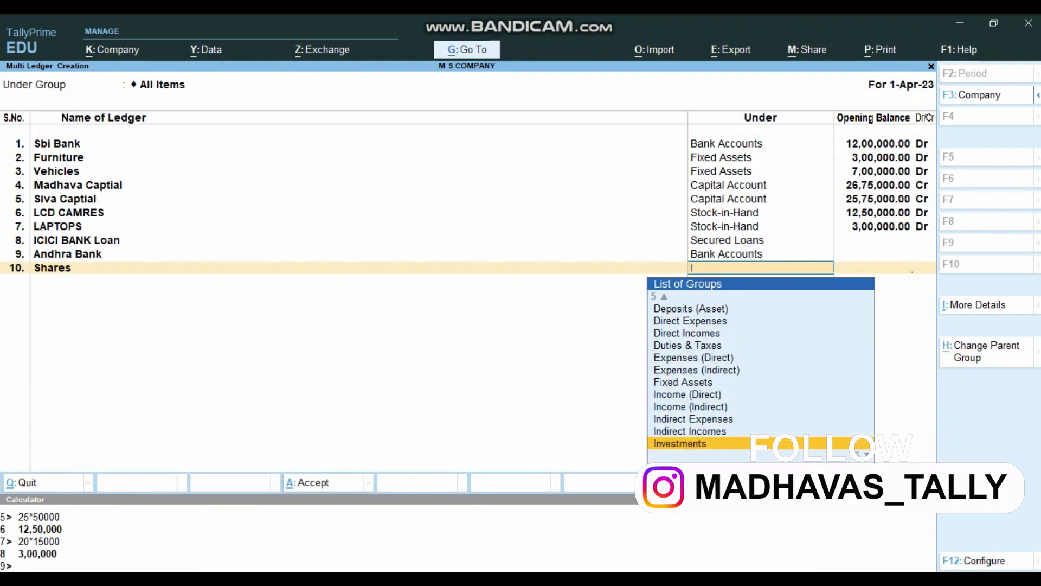
{"action": "key", "text": "Return"}
Step: Check the fixed deposit transaction in the Word document and add ledger Fedral Bank Fixed Deposit under Deposits (Asset)
{"action": "key", "text": "alt+Tab"}
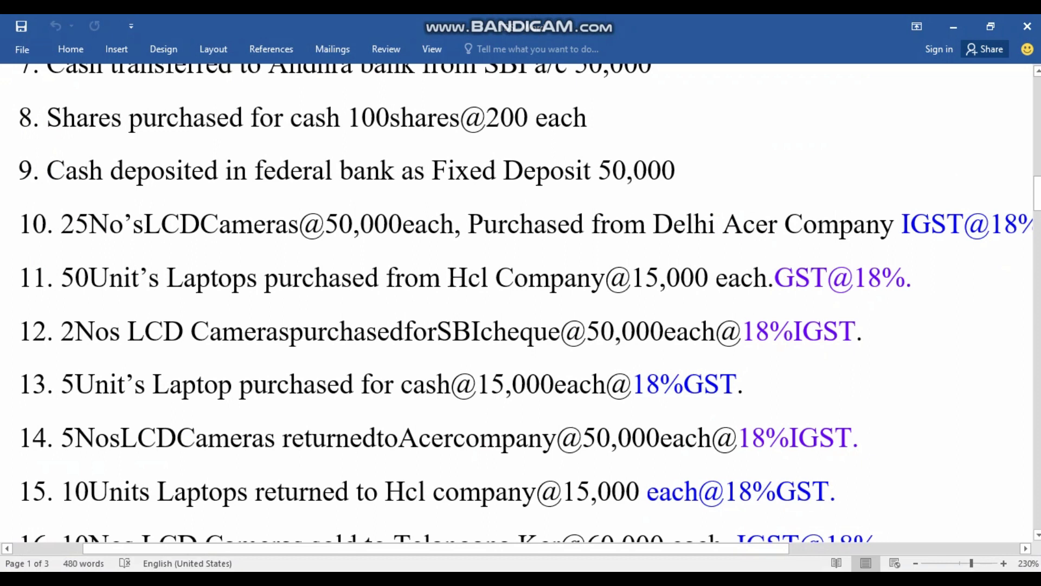
{"action": "key", "text": "alt+Tab"}
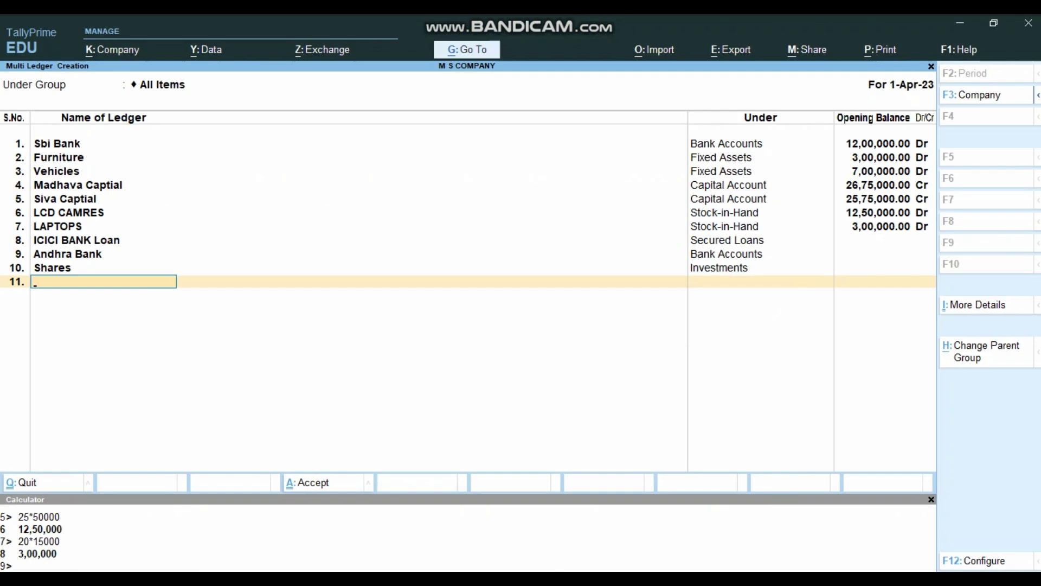
{"action": "type", "text": "Fedral Bank Fixed Deposit"}
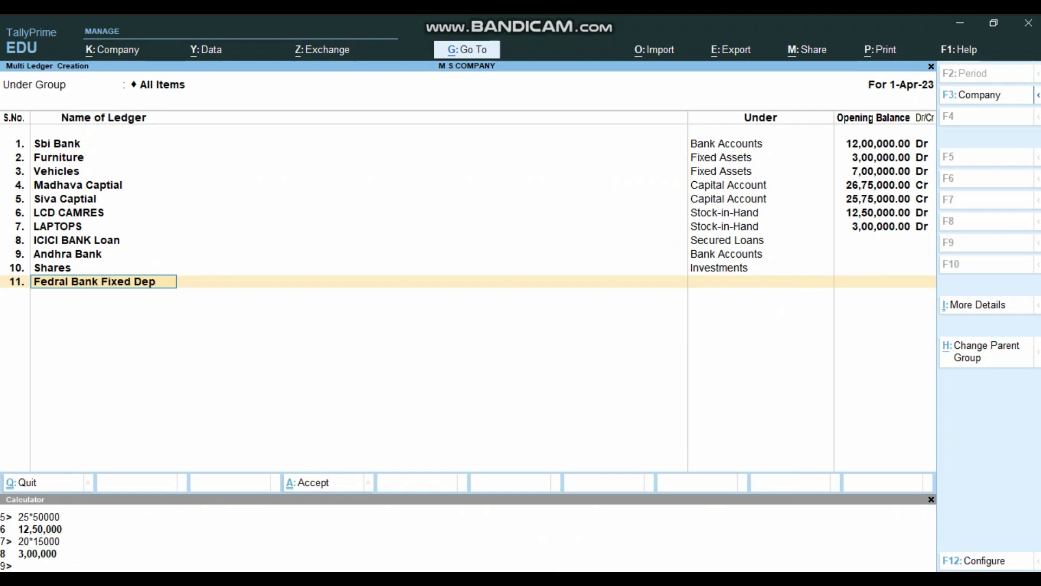
{"action": "key", "text": "Return"}
{"action": "type", "text": "d"}
{"action": "key", "text": "Return"}
{"action": "key", "text": "Return"}
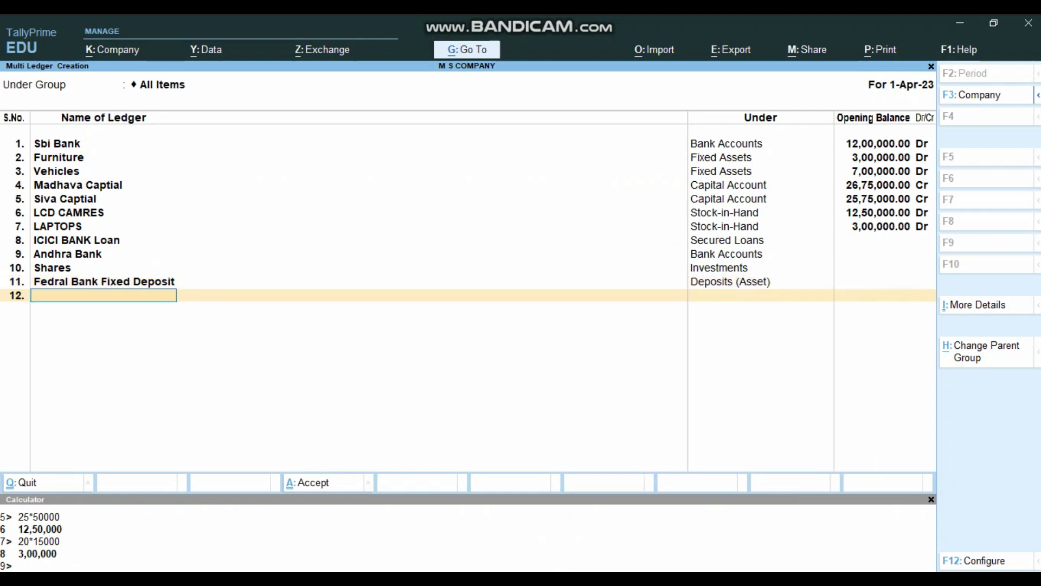
Step: Check the laptop purchase's supplier in the Word document and add ledger HCLcompany under Sundry Creditors
{"action": "key", "text": "alt+Tab"}
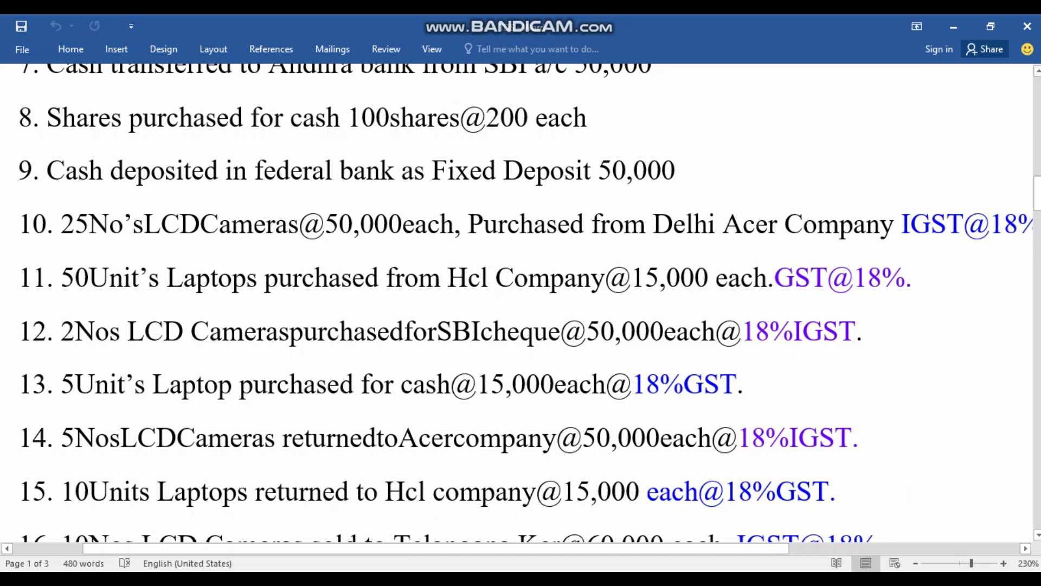
{"action": "mouse_move", "coordinate": [352, 580]}
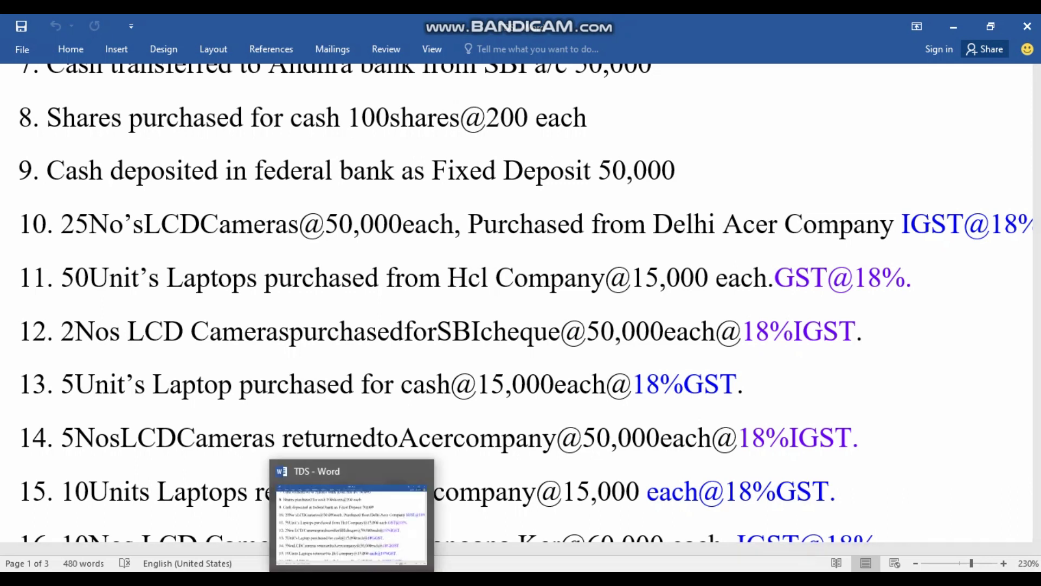
{"action": "left_click", "coordinate": [352, 580]}
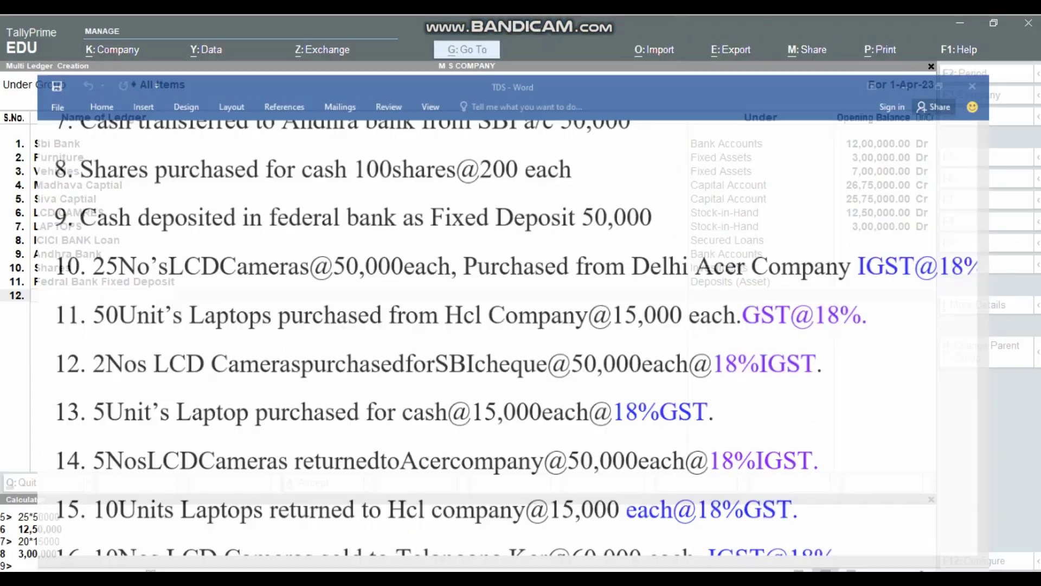
{"action": "type", "text": "HCLcompany"}
{"action": "key", "text": "Return"}
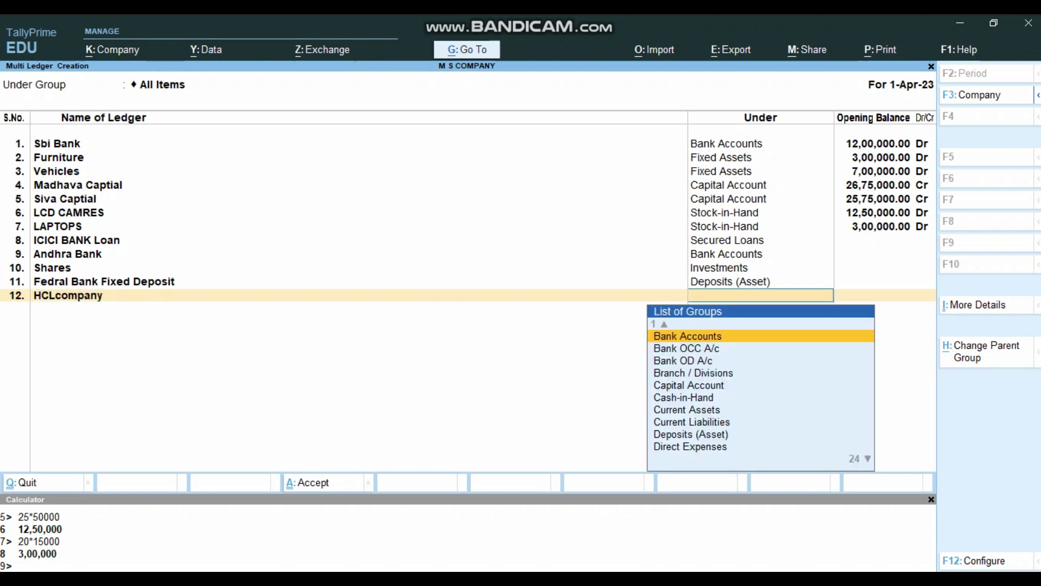
{"action": "type", "text": "sun"}
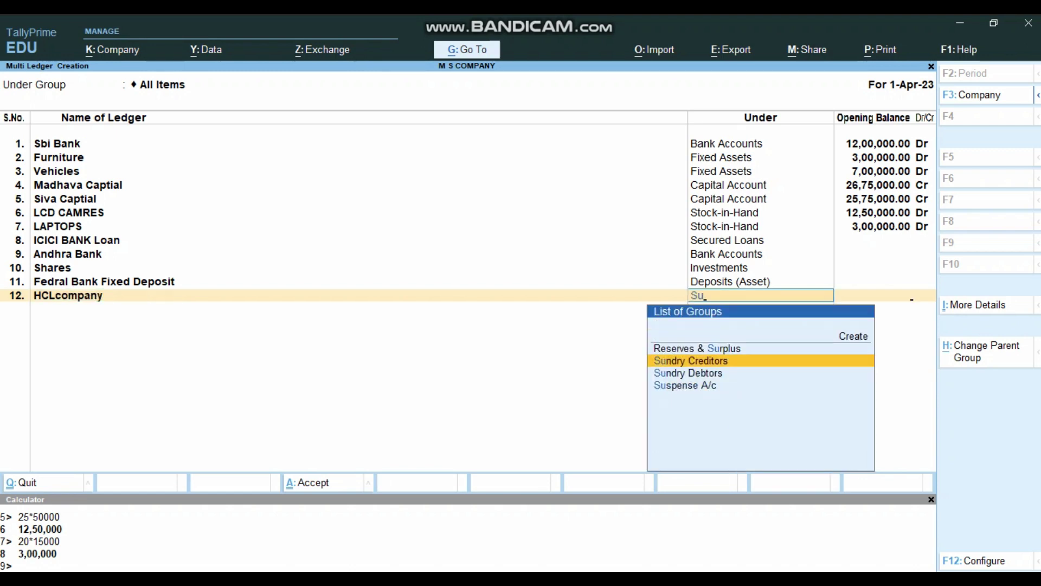
{"action": "key", "text": "Return"}
{"action": "key", "text": "Return"}
Step: Correct the new Sundry Creditors ledger's name to HCL Company
{"action": "key", "text": "Up"}
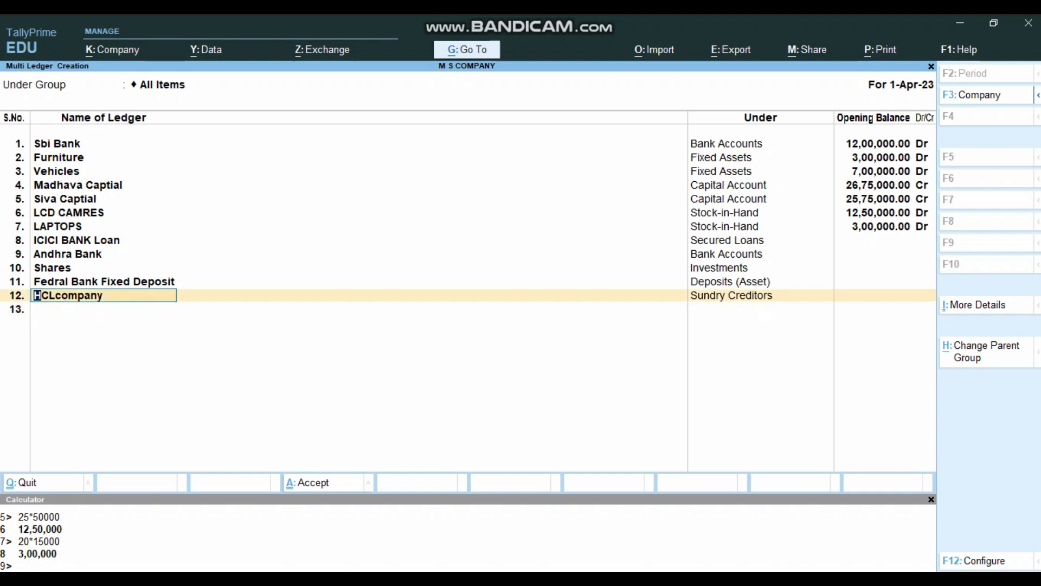
{"action": "type", "text": "HCL Company"}
{"action": "key", "text": "Return"}
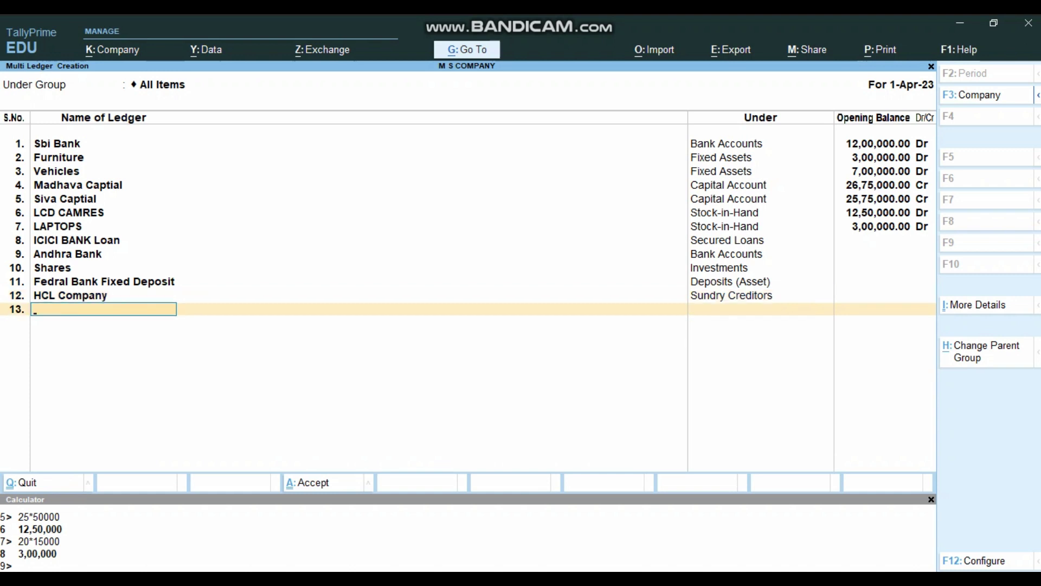
Step: Review purchase, return and sale transactions 10 to 17 in the Word document and add customer ledger NTR under Sundry Debtors
{"action": "left_click", "coordinate": [352, 531]}
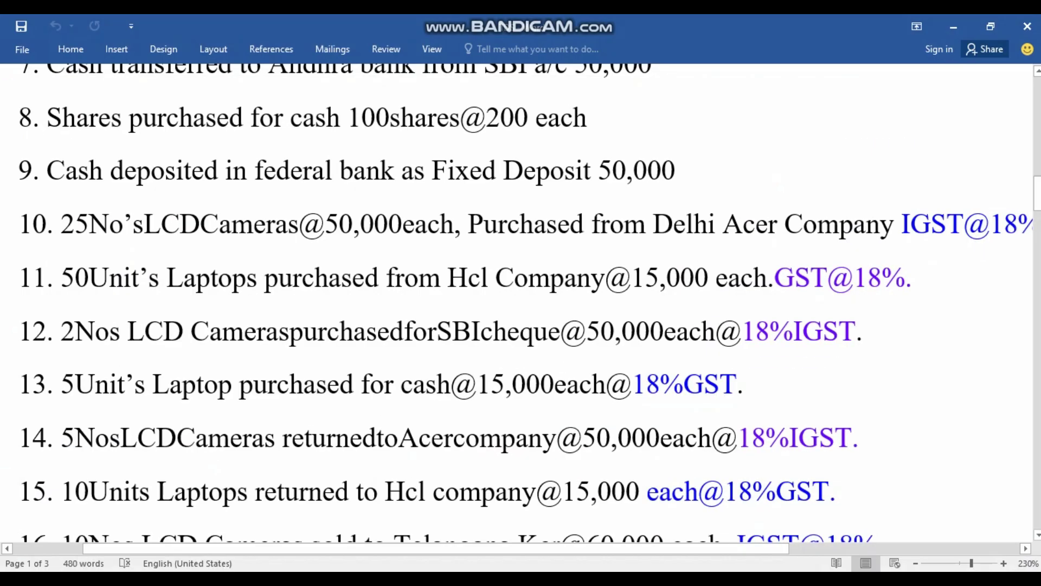
{"action": "scroll", "coordinate": [521, 303], "scroll_direction": "down", "scroll_amount": 2}
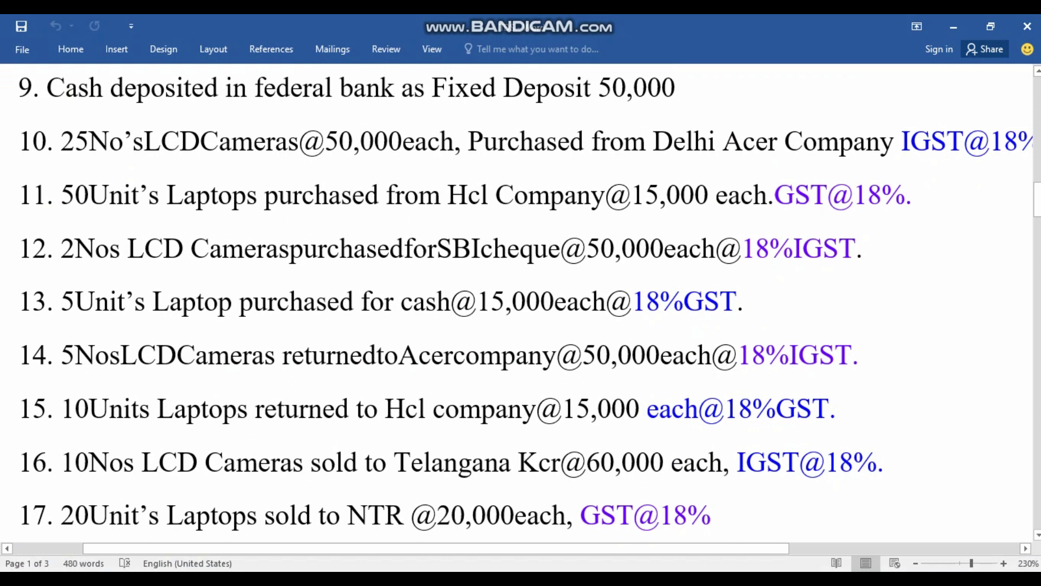
{"action": "scroll", "coordinate": [515, 299], "scroll_direction": "down", "scroll_amount": 3}
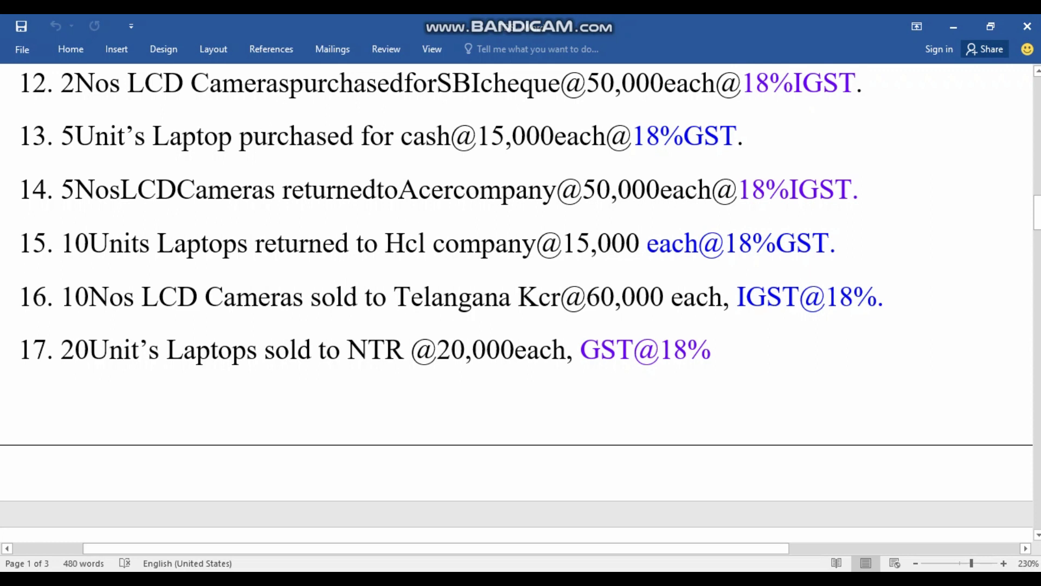
{"action": "key", "text": "alt+Tab"}
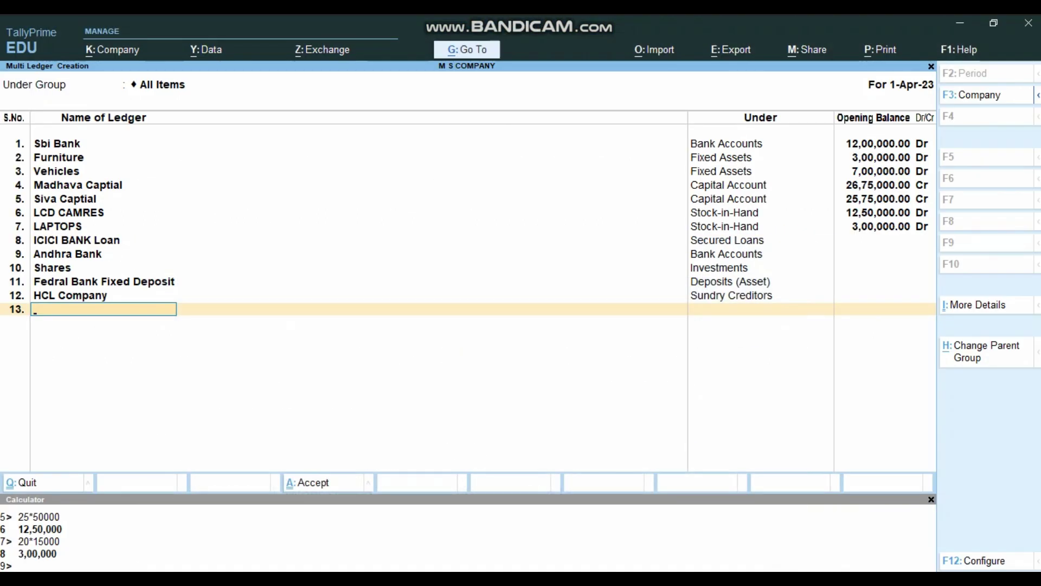
{"action": "type", "text": "NTR"}
{"action": "key", "text": "Return"}
{"action": "type", "text": "su"}
{"action": "key", "text": "Down"}
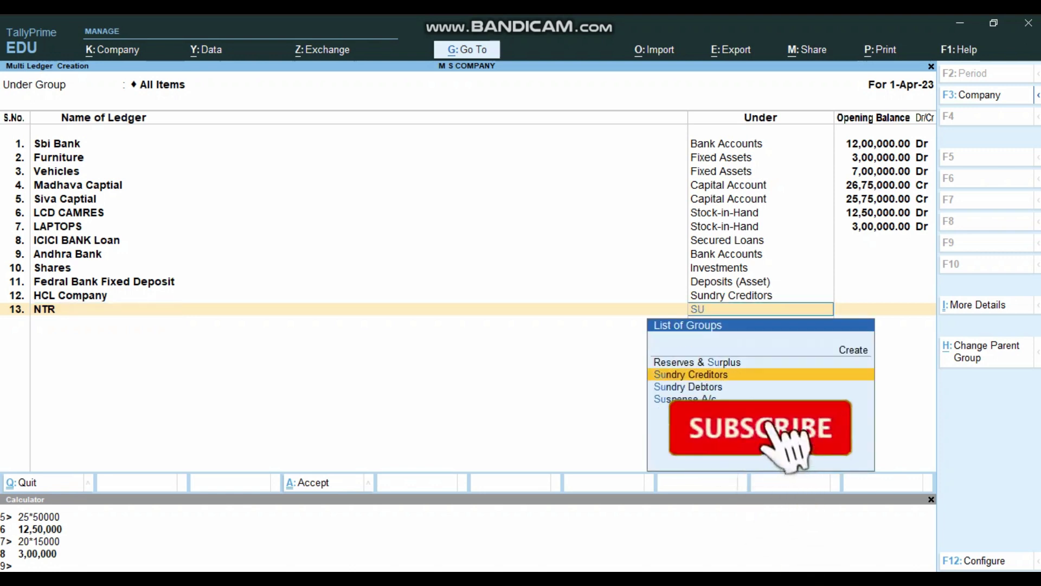
{"action": "key", "text": "Down"}
{"action": "key", "text": "Return"}
{"action": "key", "text": "Return"}
Step: Review transactions 18 to 24 in the Word document and add ledger Salaries under Indirect Incomes
{"action": "key", "text": "alt+Tab"}
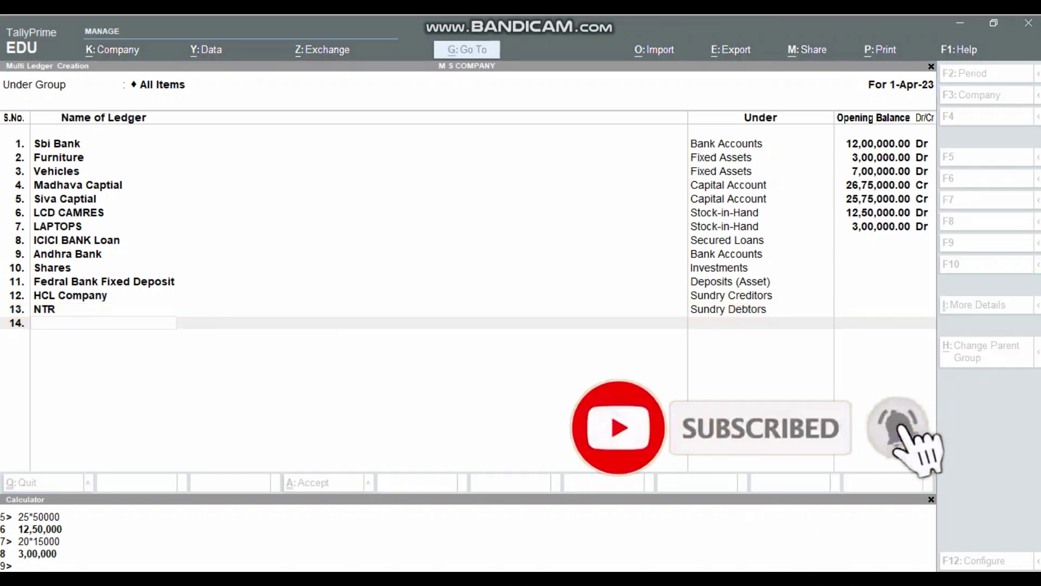
{"action": "scroll", "coordinate": [517, 303], "scroll_direction": "down", "scroll_amount": 2}
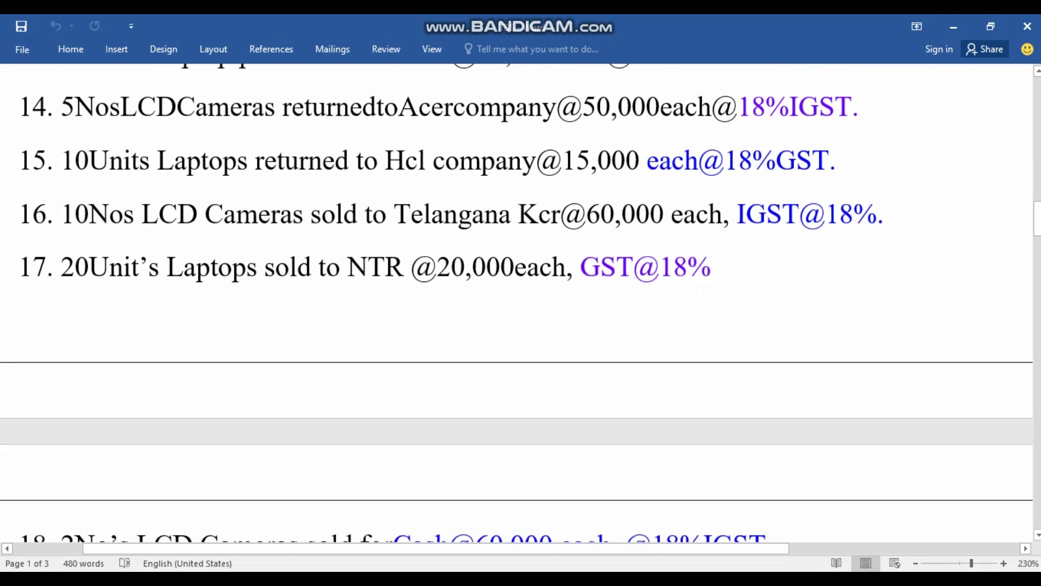
{"action": "scroll", "coordinate": [517, 304], "scroll_direction": "down", "scroll_amount": 3}
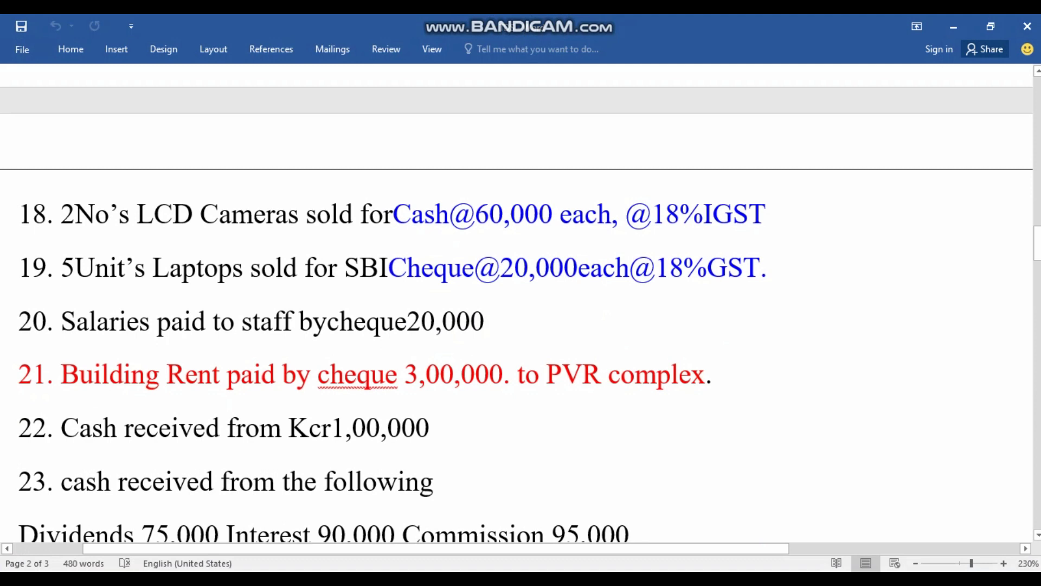
{"action": "scroll", "coordinate": [517, 304], "scroll_direction": "down", "scroll_amount": 2}
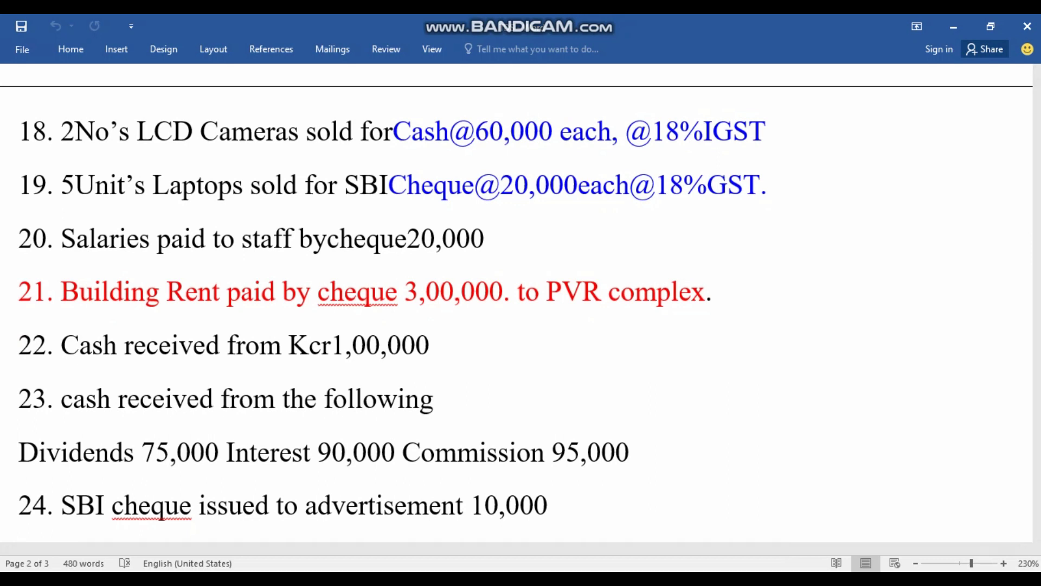
{"action": "key", "text": "alt+Tab"}
{"action": "type", "text": "Salaries"}
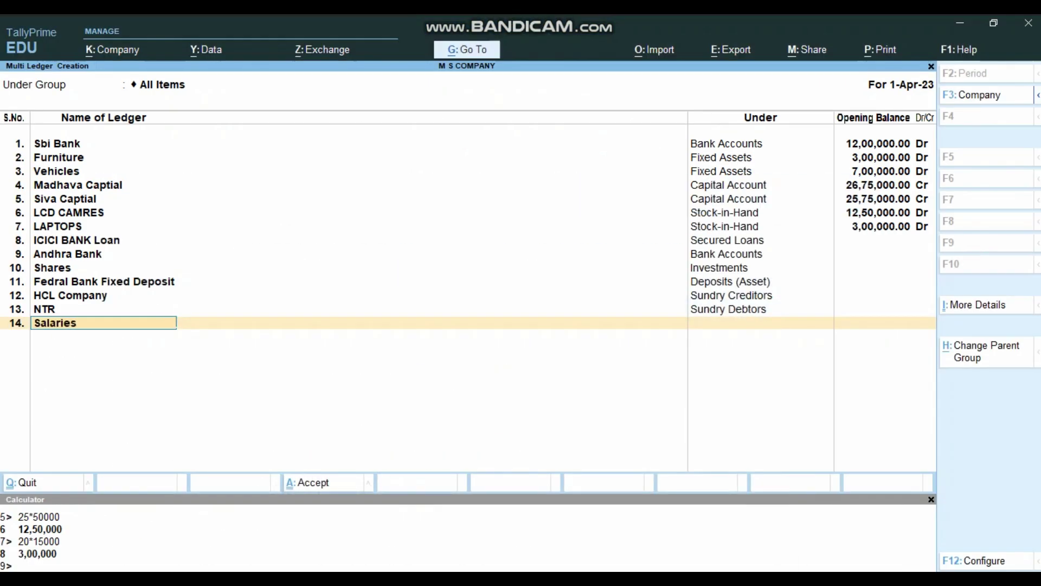
{"action": "key", "text": "Return"}
{"action": "type", "text": "i"}
{"action": "key", "text": "Up"}
{"action": "key", "text": "Up"}
{"action": "key", "text": "Down"}
{"action": "key", "text": "Return"}
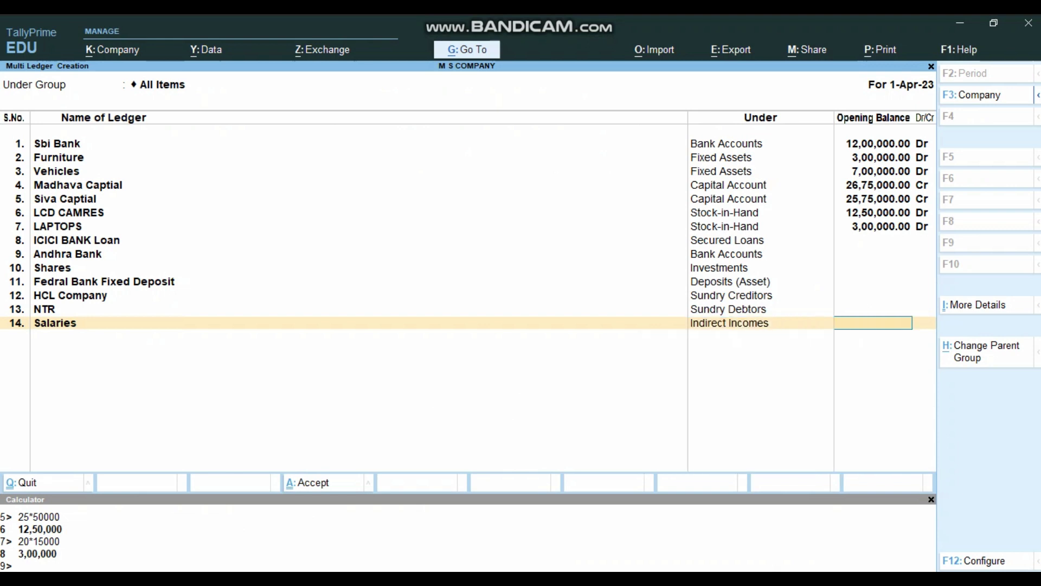
Step: Change the Salaries ledger's group to Indirect Expenses and leave its opening balance empty
{"action": "key", "text": "BackSpace"}
{"action": "key", "text": "Down"}
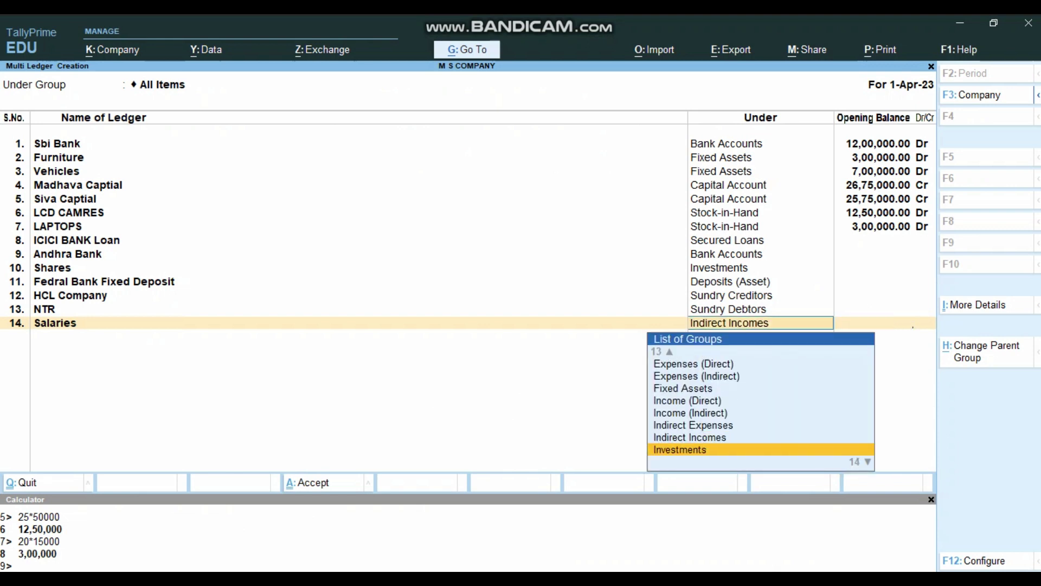
{"action": "key", "text": "Up"}
{"action": "key", "text": "Up"}
{"action": "key", "text": "Return"}
{"action": "key", "text": "Return"}
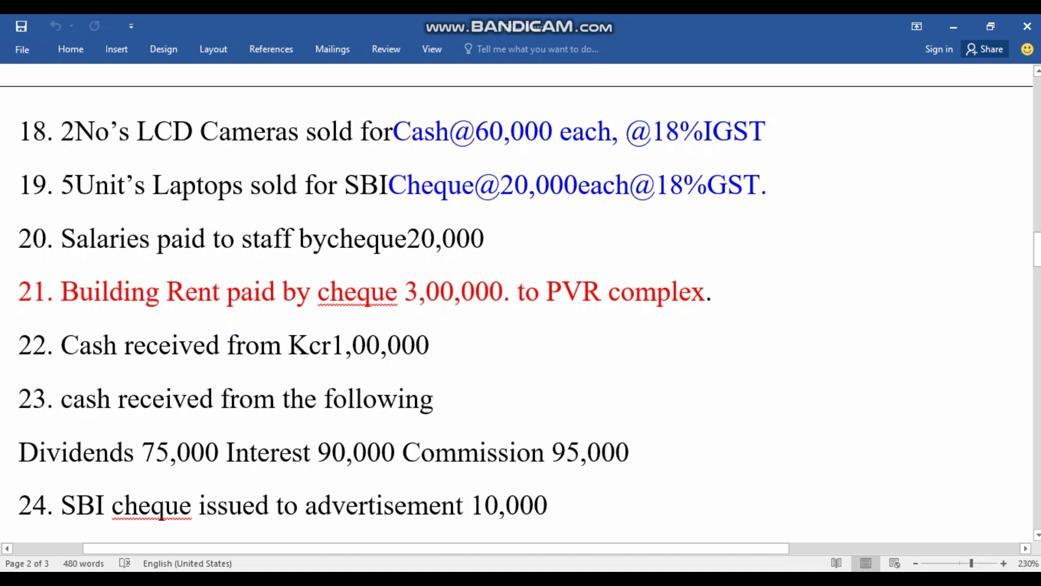
Step: Review transactions 21 to 28 in the Word document and add ledger Dividend under Indirect Incomes
{"action": "scroll", "coordinate": [521, 304], "scroll_direction": "down", "scroll_amount": 2}
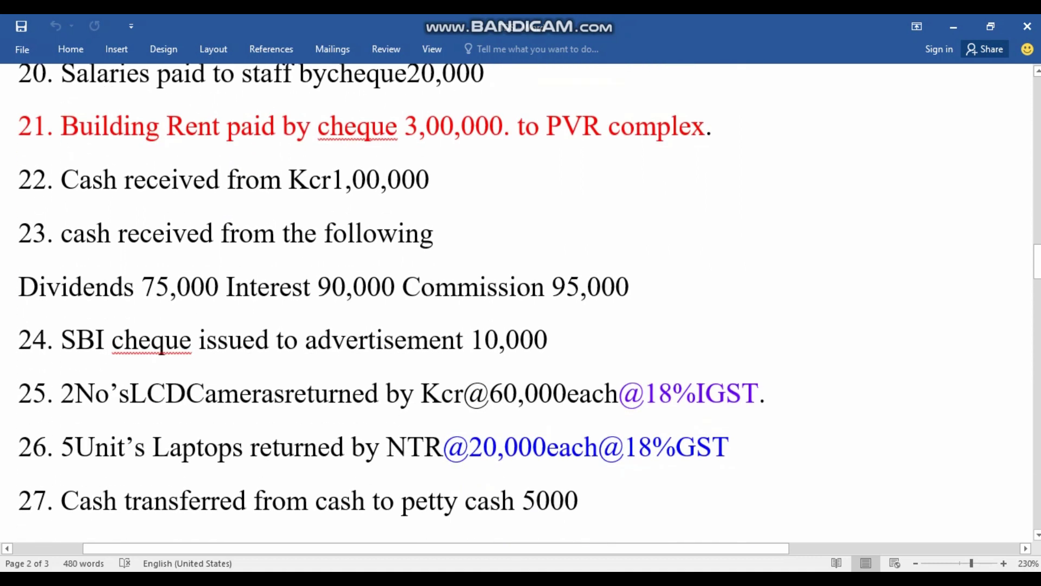
{"action": "scroll", "coordinate": [520, 303], "scroll_direction": "down", "scroll_amount": 2}
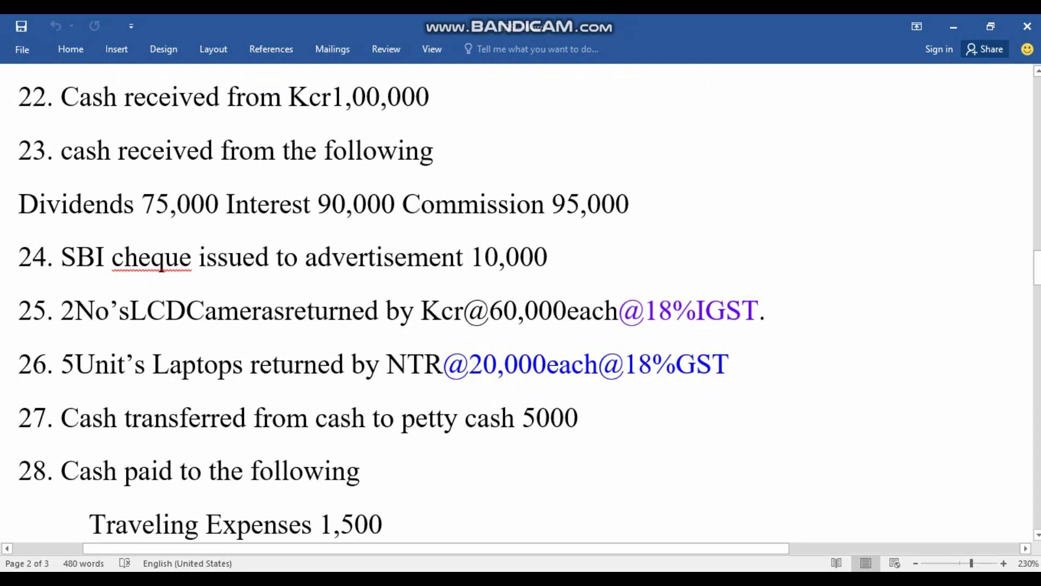
{"action": "key", "text": "alt+Tab"}
{"action": "type", "text": "Dividen"}
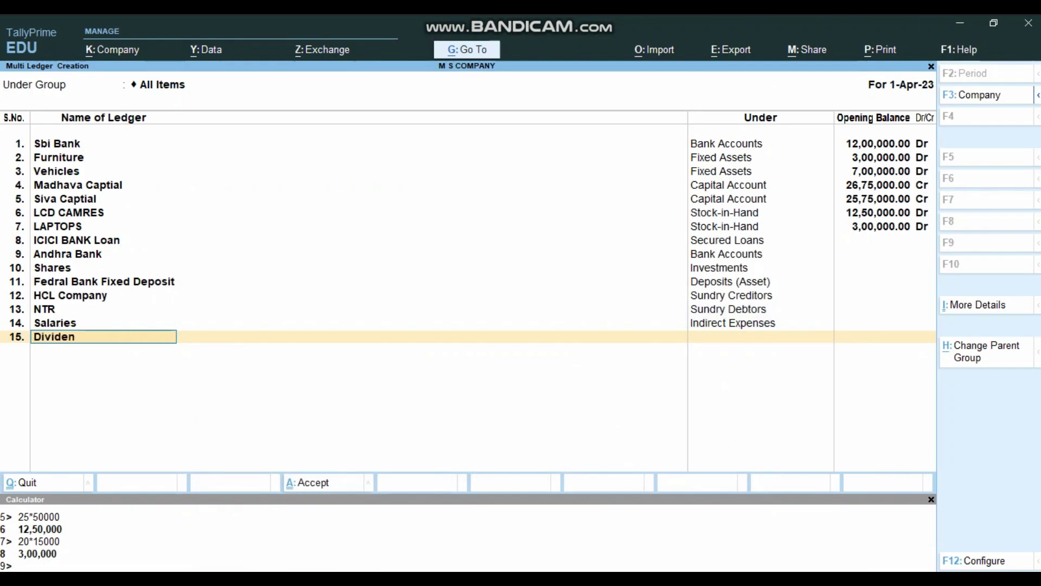
{"action": "type", "text": "d"}
{"action": "key", "text": "Return"}
{"action": "type", "text": "in"}
{"action": "key", "text": "Up"}
{"action": "key", "text": "Return"}
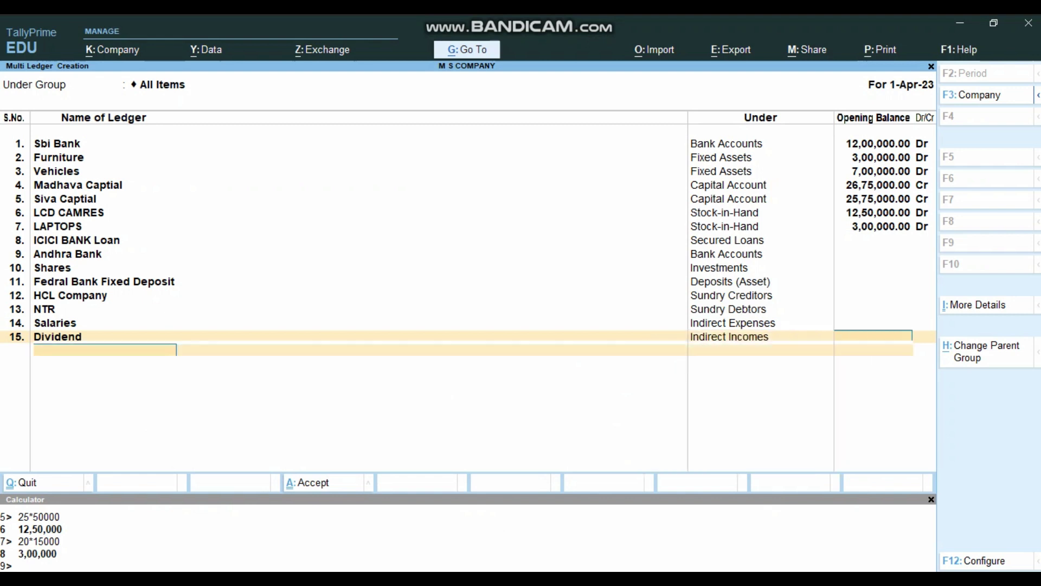
{"action": "key", "text": "Return"}
Step: Add ledger Interest under Indirect Incomes without an opening balance
{"action": "type", "text": "Interest"}
{"action": "key", "text": "Return"}
{"action": "key", "text": "Up"}
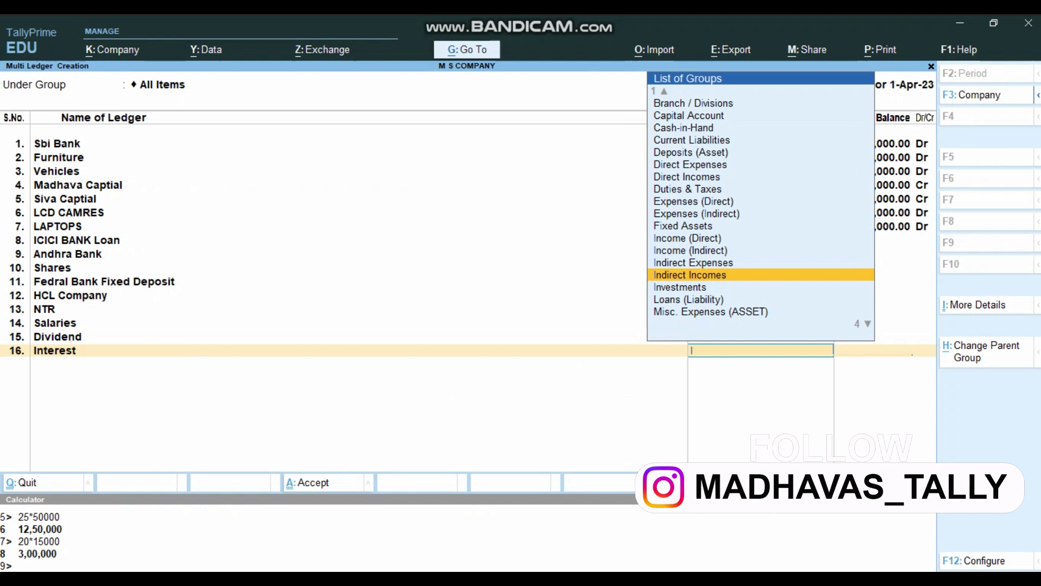
{"action": "key", "text": "Return"}
{"action": "key", "text": "Return"}
Step: Add ledger Commission under Indirect Incomes without an opening balance
{"action": "type", "text": "Commisssi"}
{"action": "key", "text": "BackSpace"}
{"action": "key", "text": "BackSpace"}
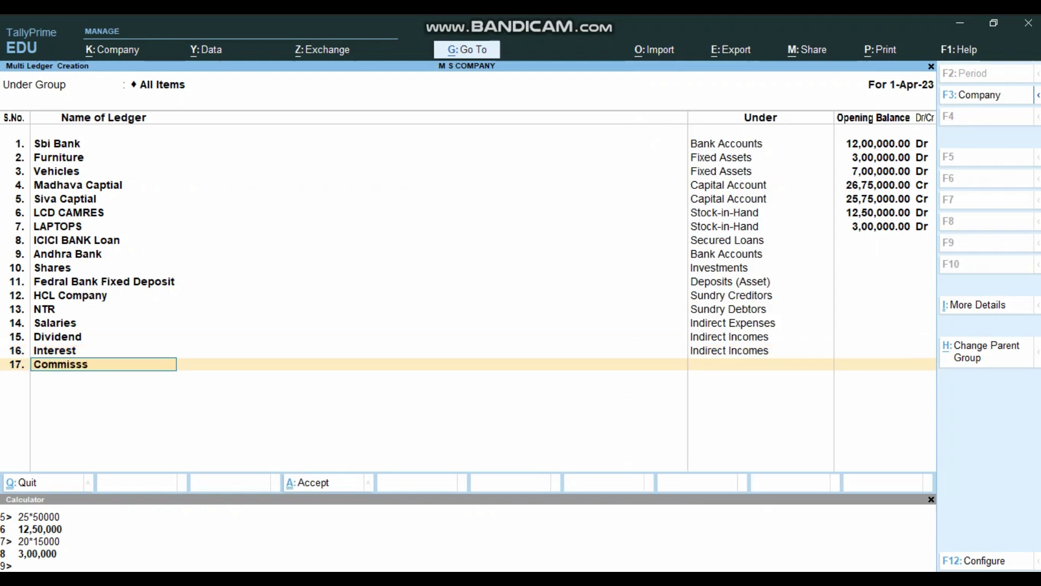
{"action": "type", "text": "ion"}
{"action": "key", "text": "Return"}
{"action": "type", "text": "C"}
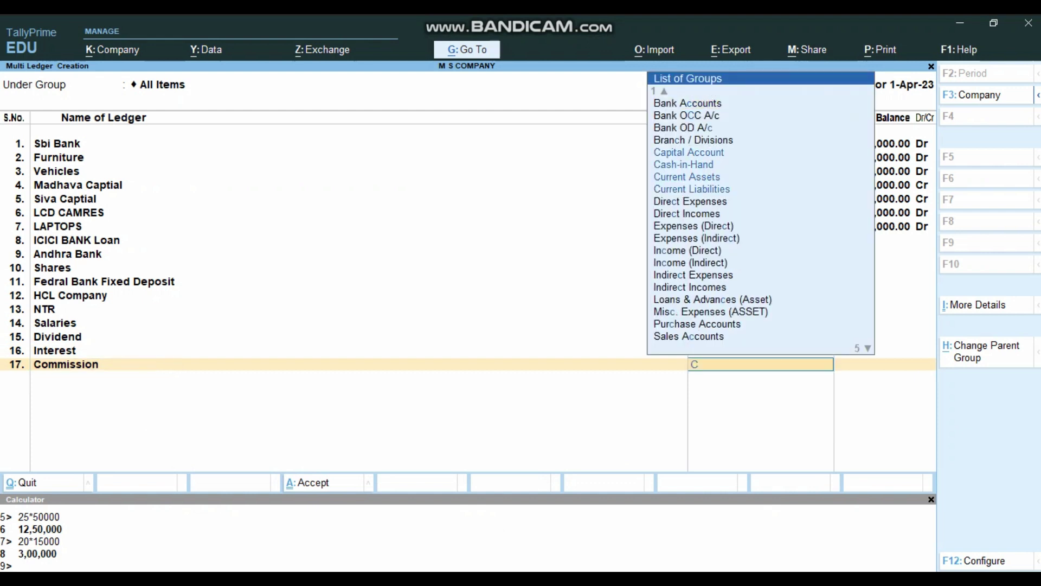
{"action": "key", "text": "BackSpace"}
{"action": "type", "text": "ind"}
{"action": "key", "text": "Down"}
{"action": "key", "text": "Return"}
{"action": "key", "text": "Return"}
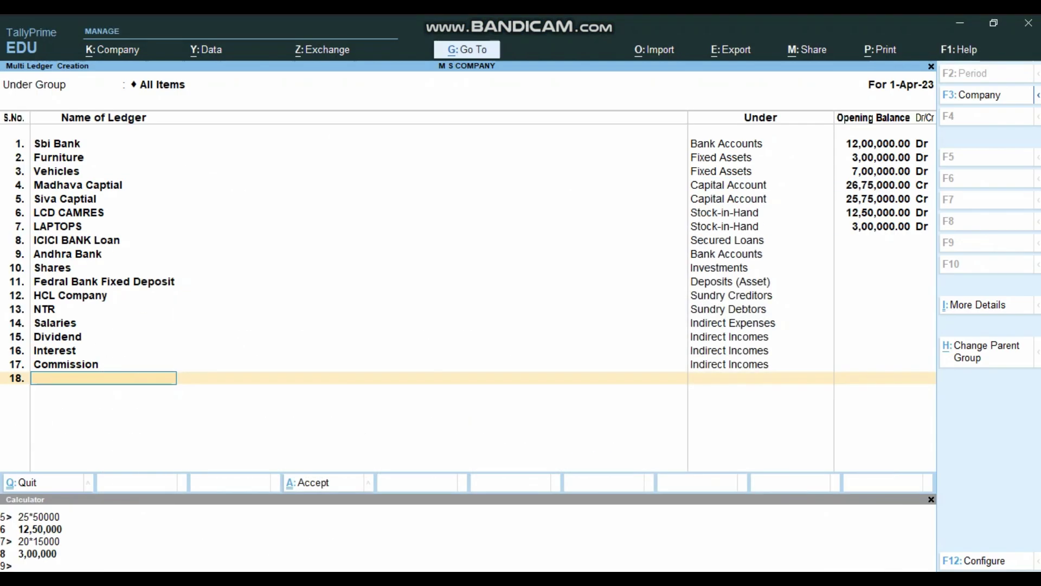
Step: Add ledger Advetrisement under Indirect Expenses without an opening balance
{"action": "type", "text": "Advetrisement"}
{"action": "key", "text": "Return"}
{"action": "type", "text": "I"}
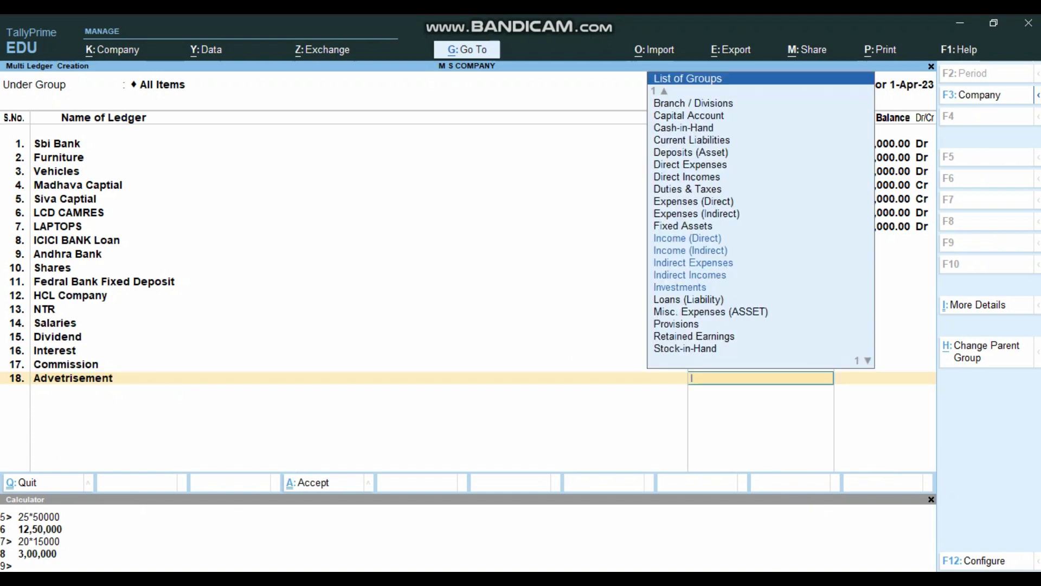
{"action": "key", "text": "Up"}
{"action": "key", "text": "Return"}
{"action": "key", "text": "Return"}
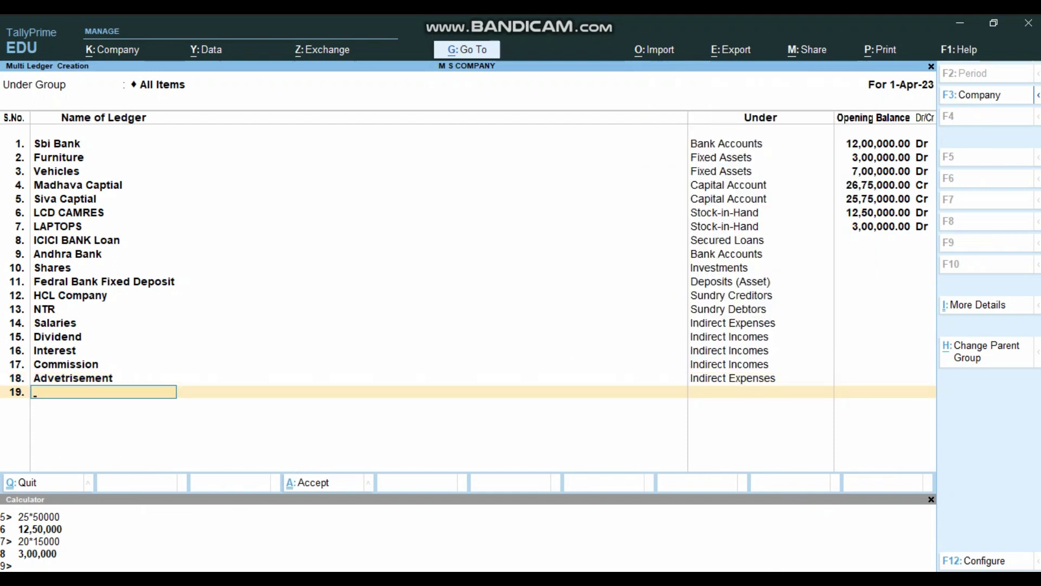
Step: Check transactions 24 to 28 in the Word document and add ledger Petty Cash under Cash-in-Hand
{"action": "key", "text": "alt+Tab"}
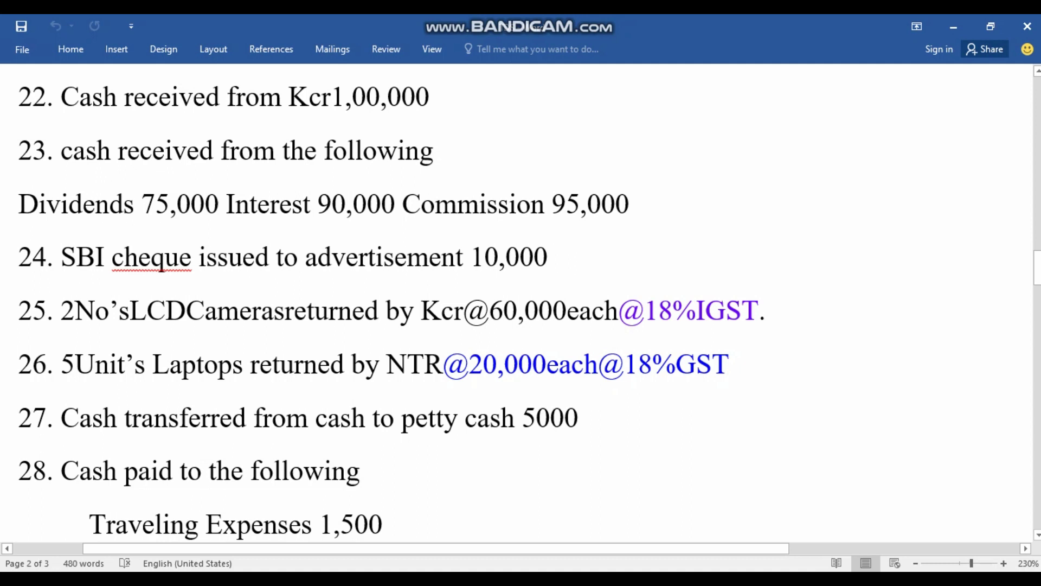
{"action": "scroll", "coordinate": [521, 303], "scroll_direction": "down", "scroll_amount": 3}
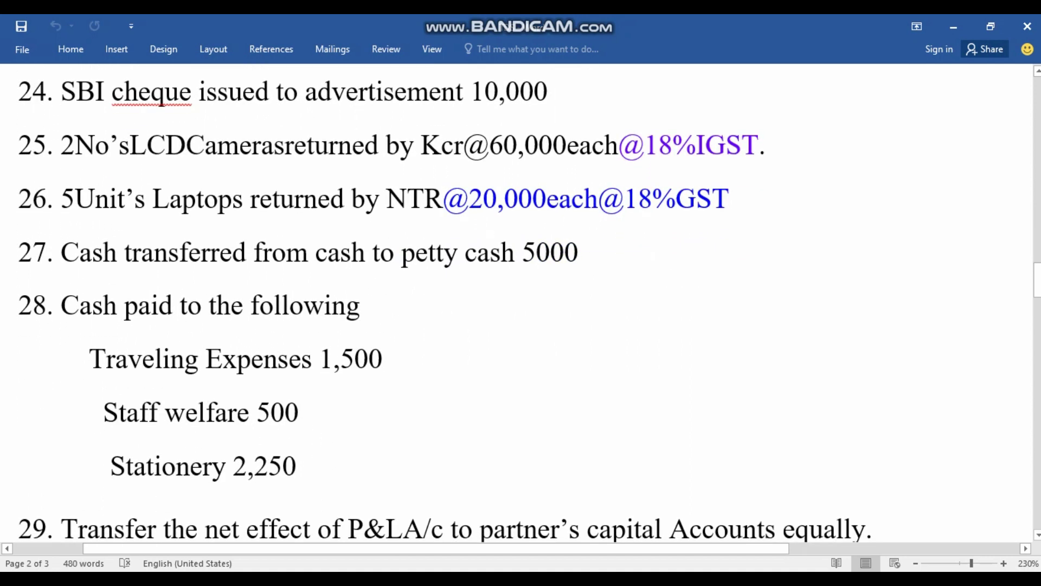
{"action": "key", "text": "alt+Tab"}
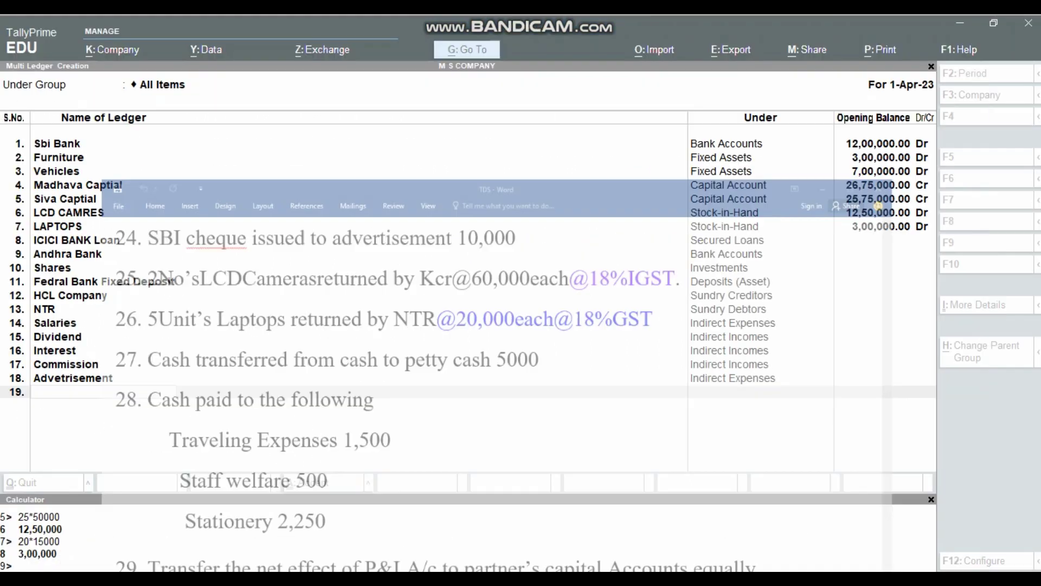
{"action": "type", "text": "Pet"}
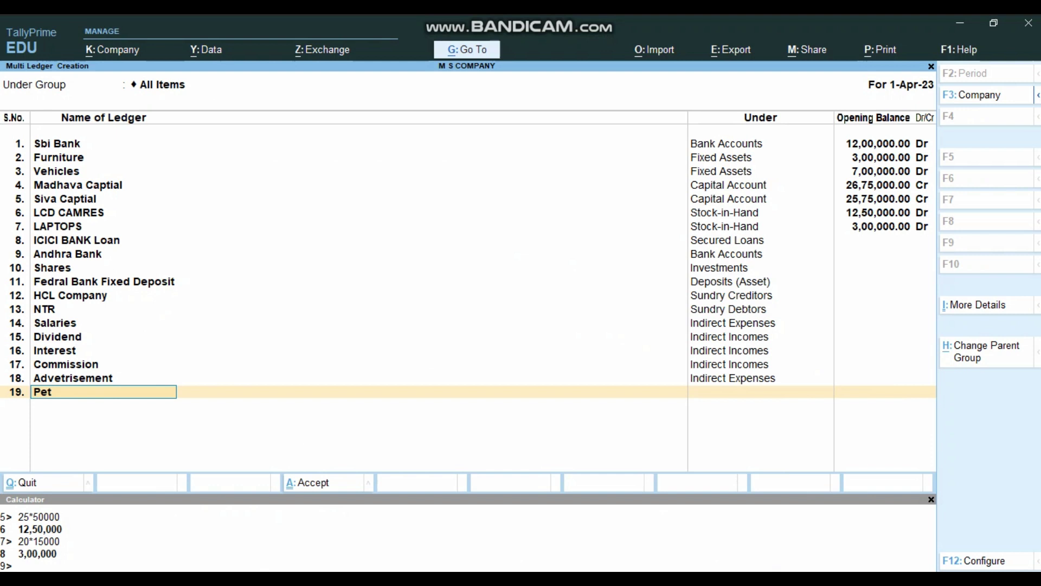
{"action": "type", "text": "ty Cash"}
{"action": "key", "text": "Return"}
{"action": "type", "text": "Ca"}
{"action": "key", "text": "Down"}
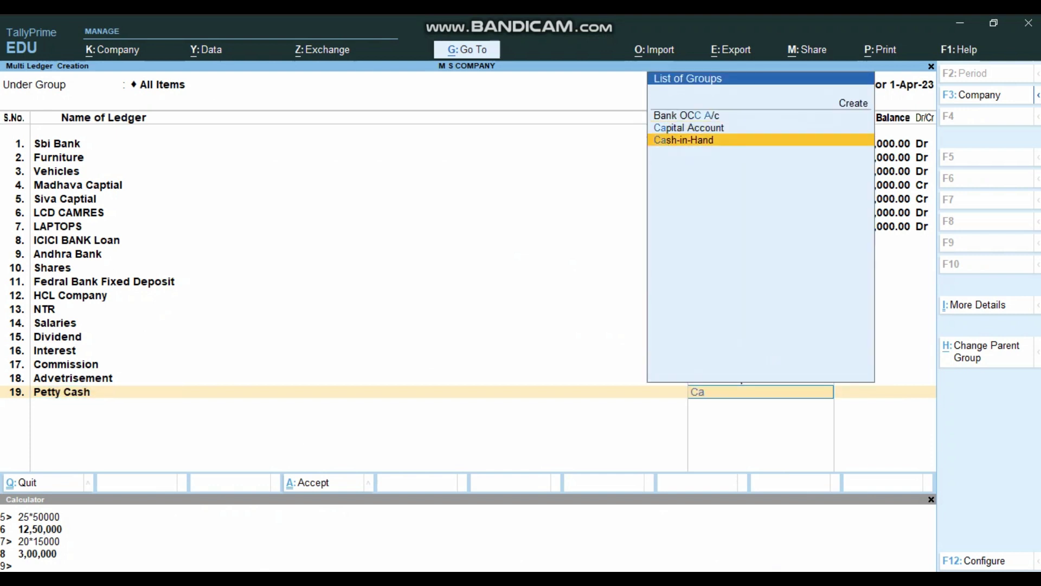
{"action": "key", "text": "Return"}
{"action": "key", "text": "Return"}
Step: Check the cash expenses of transaction 28 in the Word document and add ledger Travelling under Indirect Expenses
{"action": "key", "text": "alt+Tab"}
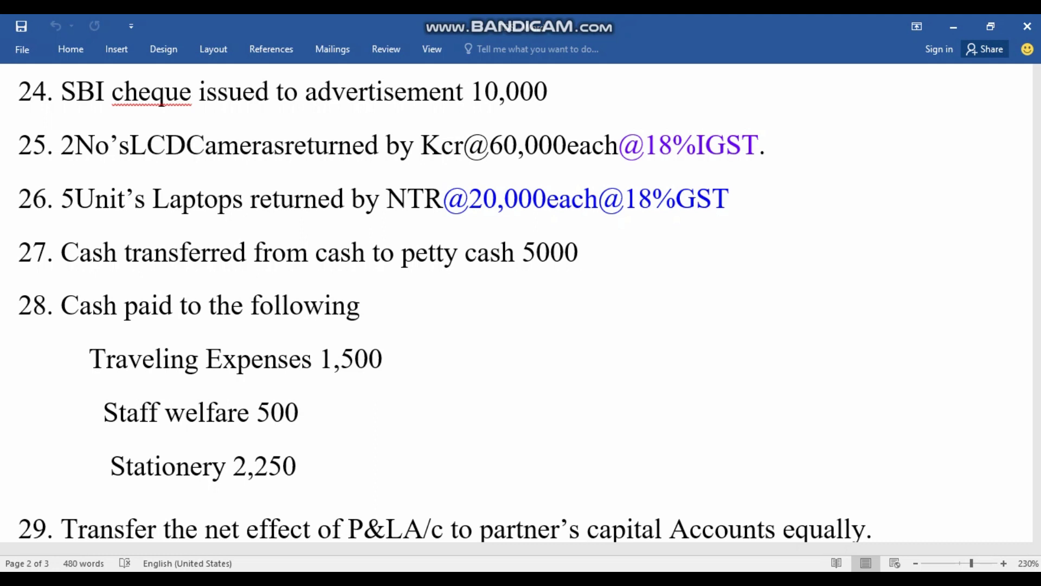
{"action": "mouse_move", "coordinate": [351, 583]}
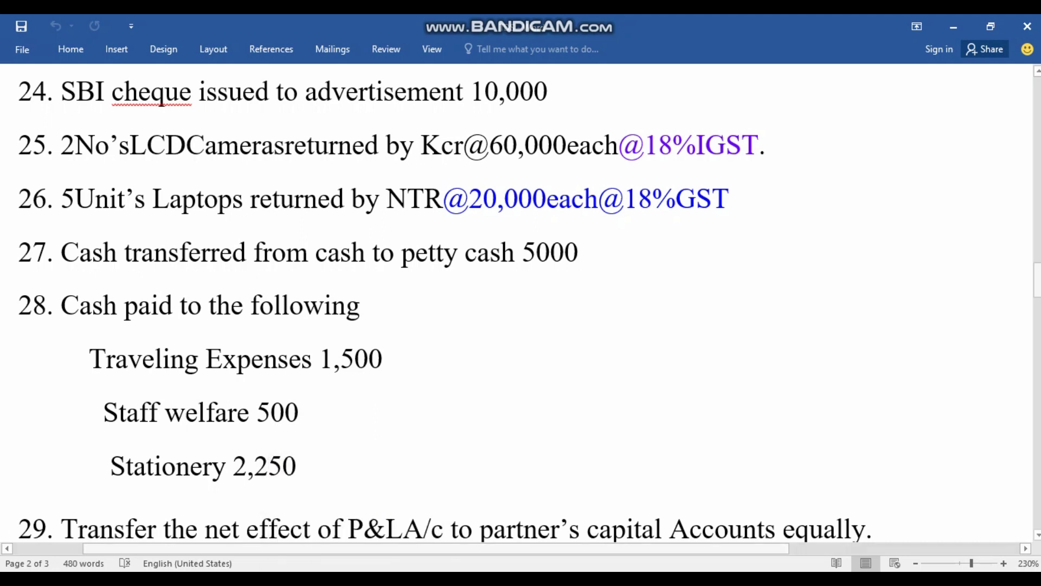
{"action": "key", "text": "alt+Tab"}
{"action": "type", "text": "T"}
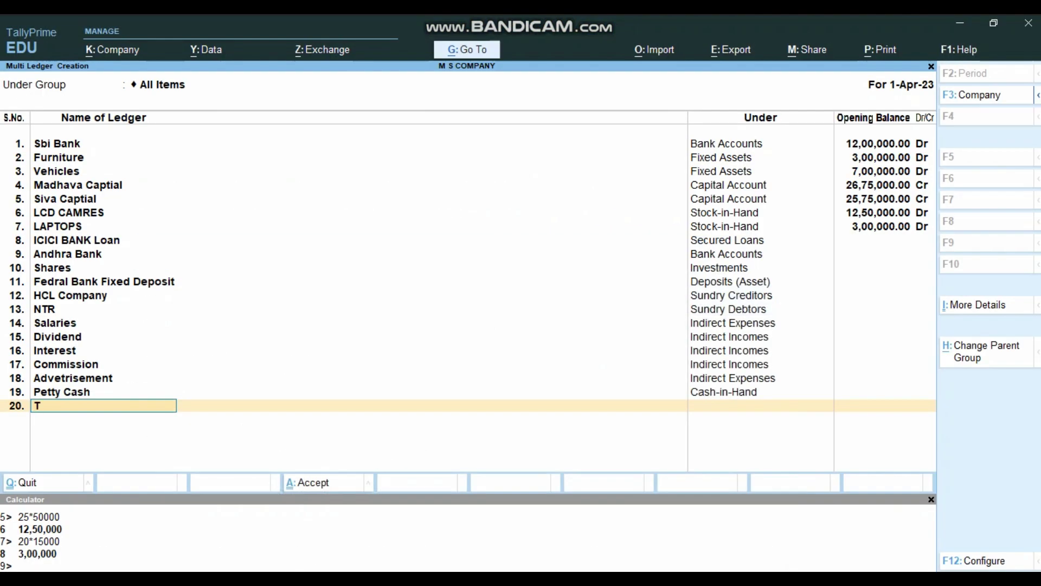
{"action": "type", "text": "ravelling"}
{"action": "key", "text": "Return"}
{"action": "type", "text": "i"}
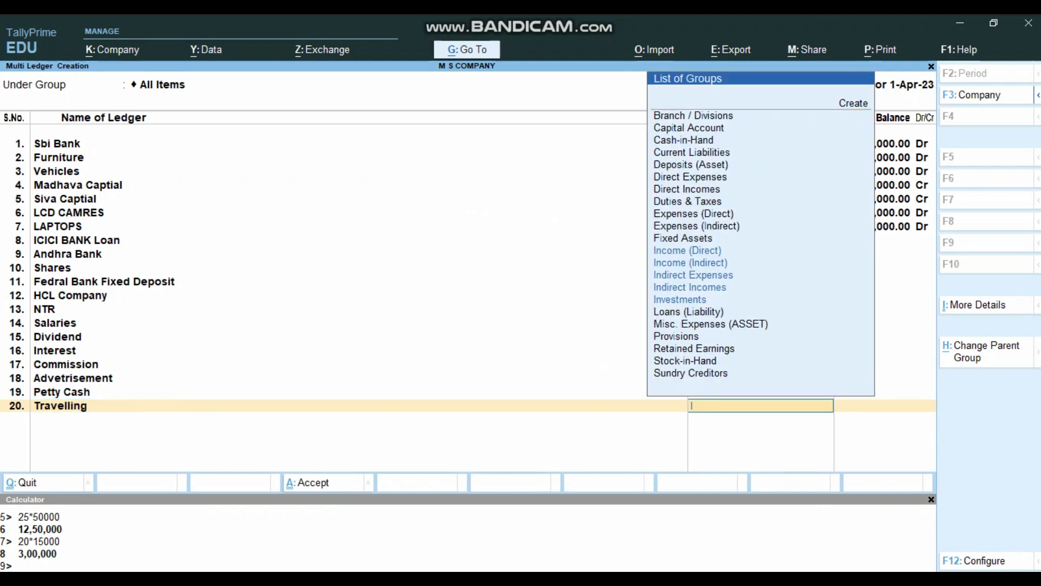
{"action": "key", "text": "Up"}
{"action": "key", "text": "Return"}
{"action": "key", "text": "Return"}
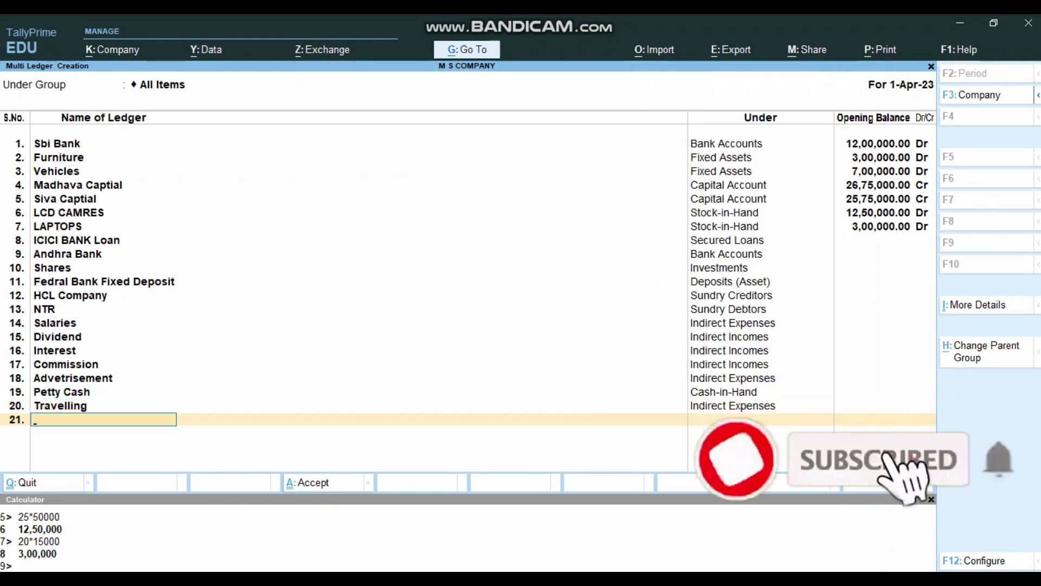
Step: Add ledger Staff Welfare under Indirect Expenses without an opening balance
{"action": "type", "text": "Staff We"}
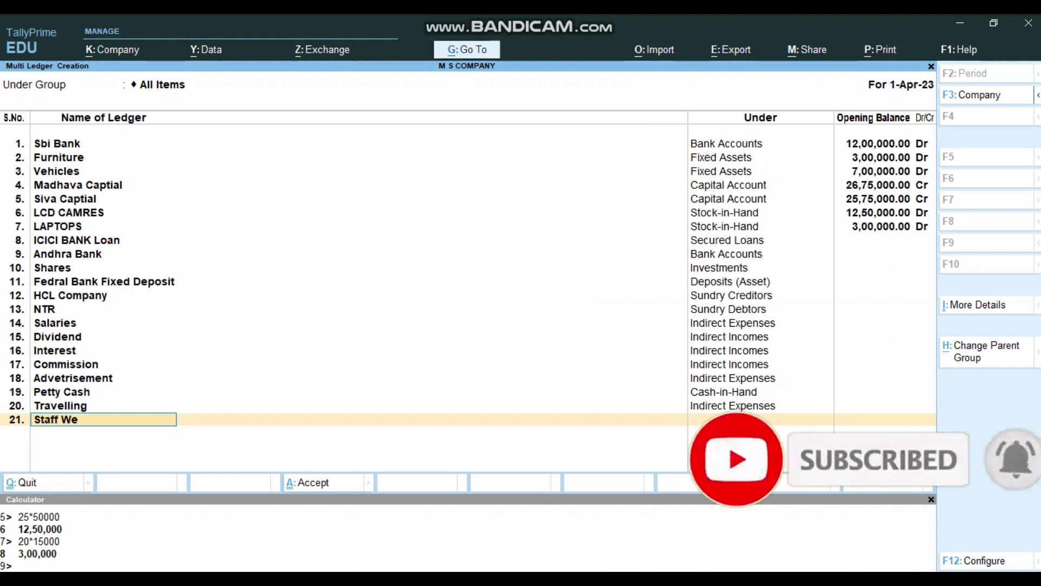
{"action": "type", "text": "lfare"}
{"action": "key", "text": "Return"}
{"action": "type", "text": "i"}
{"action": "key", "text": "Up"}
{"action": "key", "text": "Up"}
{"action": "key", "text": "Return"}
{"action": "key", "text": "Return"}
Step: Add ledger Statinories under Indirect Expenses without an opening balance
{"action": "type", "text": "St"}
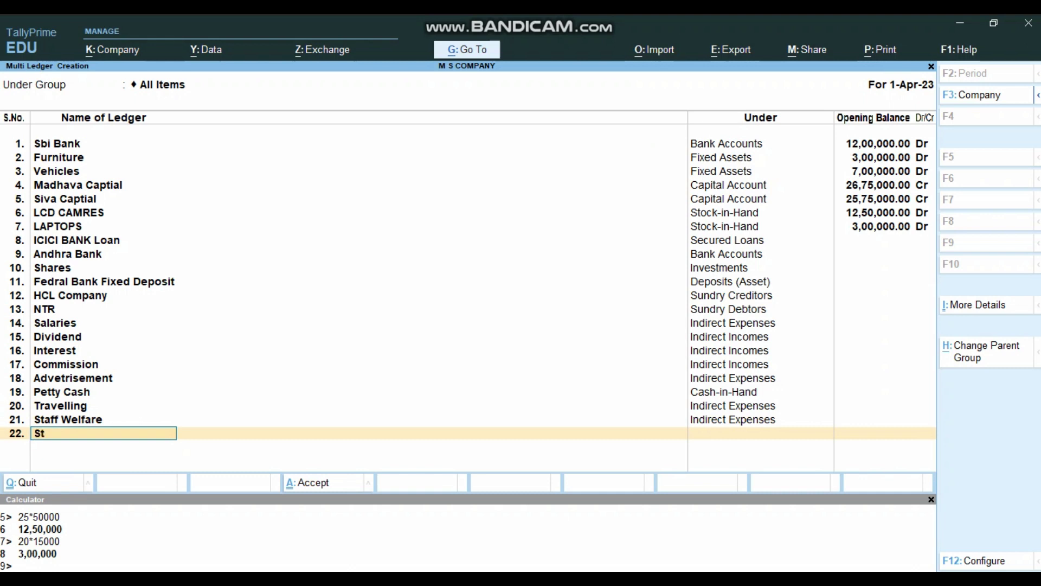
{"action": "type", "text": "atinories"}
{"action": "key", "text": "Return"}
{"action": "type", "text": "i"}
{"action": "key", "text": "Up"}
{"action": "key", "text": "Up"}
{"action": "key", "text": "Return"}
{"action": "key", "text": "Return"}
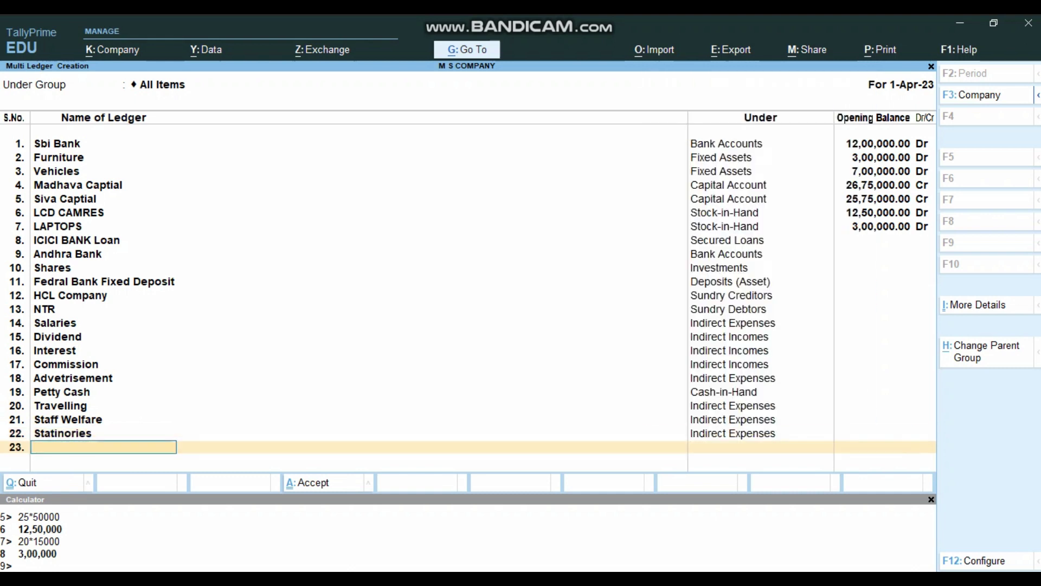
Step: Check the Word document through transaction 29 for any missing ledgers and submit the completed ledger list for acceptance
{"action": "key", "text": "alt+Tab"}
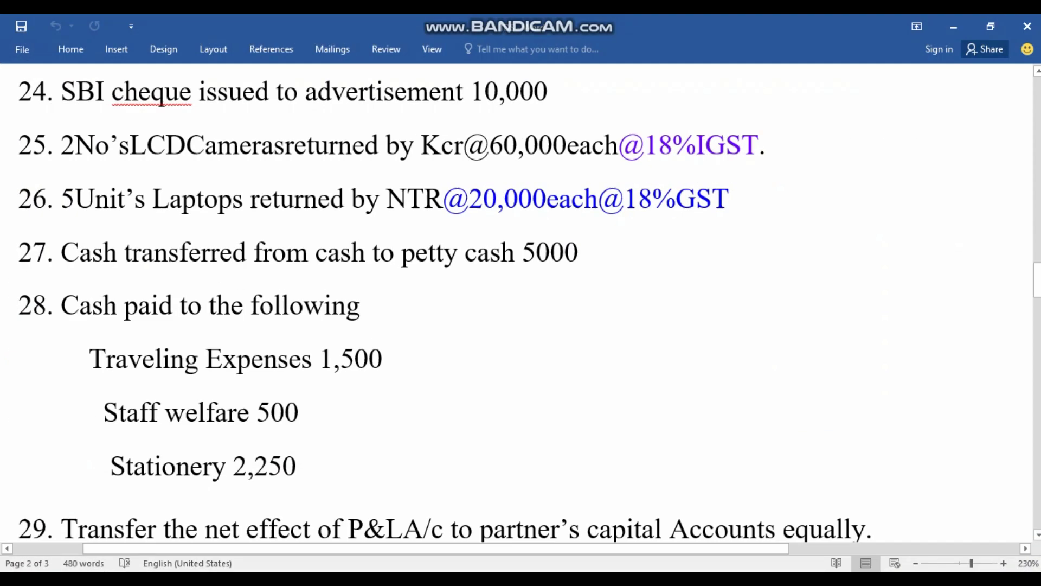
{"action": "scroll", "coordinate": [443, 304], "scroll_direction": "down", "scroll_amount": 3}
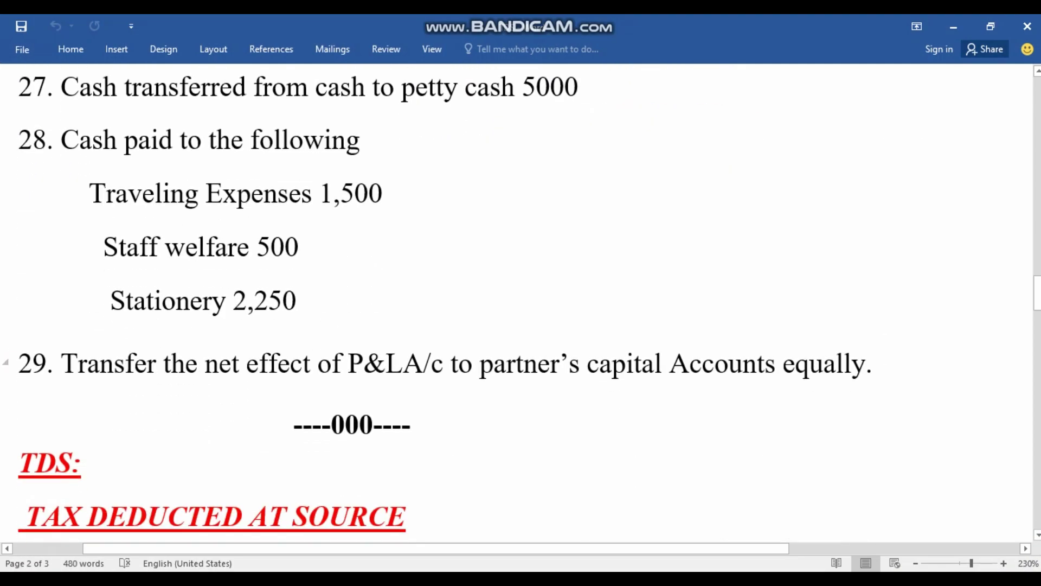
{"action": "scroll", "coordinate": [520, 303], "scroll_direction": "up", "scroll_amount": 2}
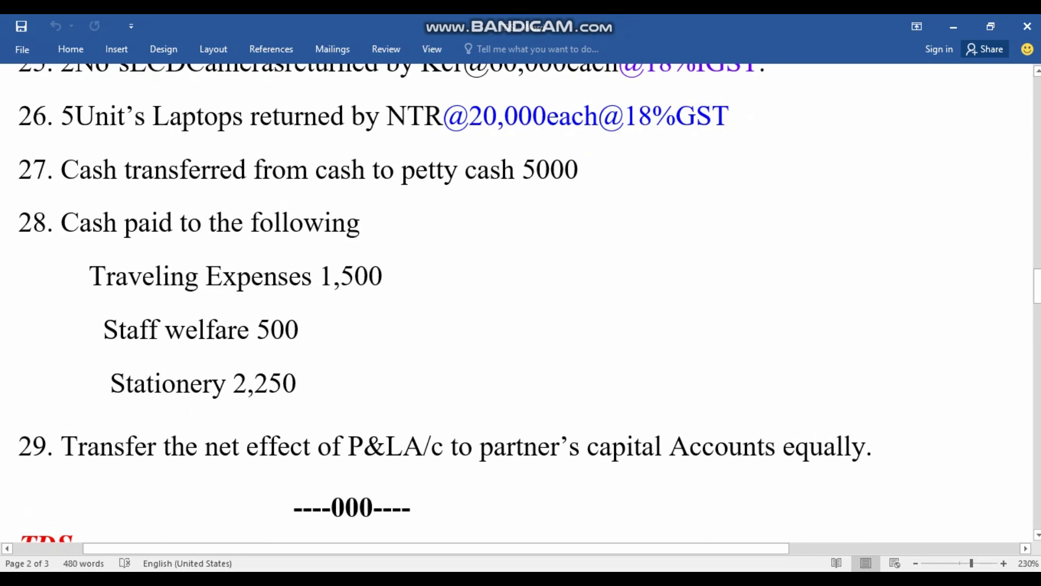
{"action": "key", "text": "alt+Tab"}
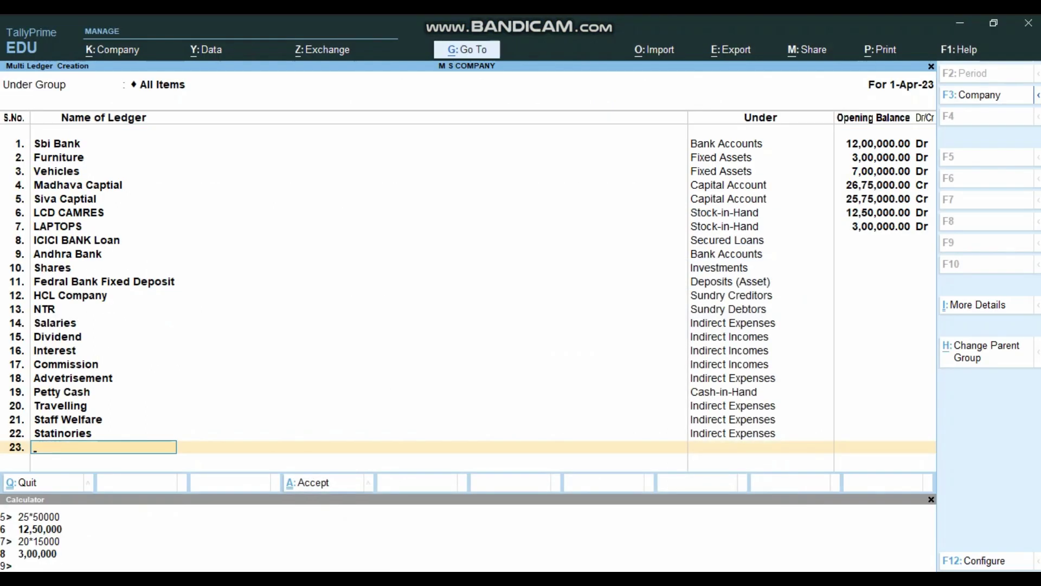
{"action": "key", "text": "Return"}
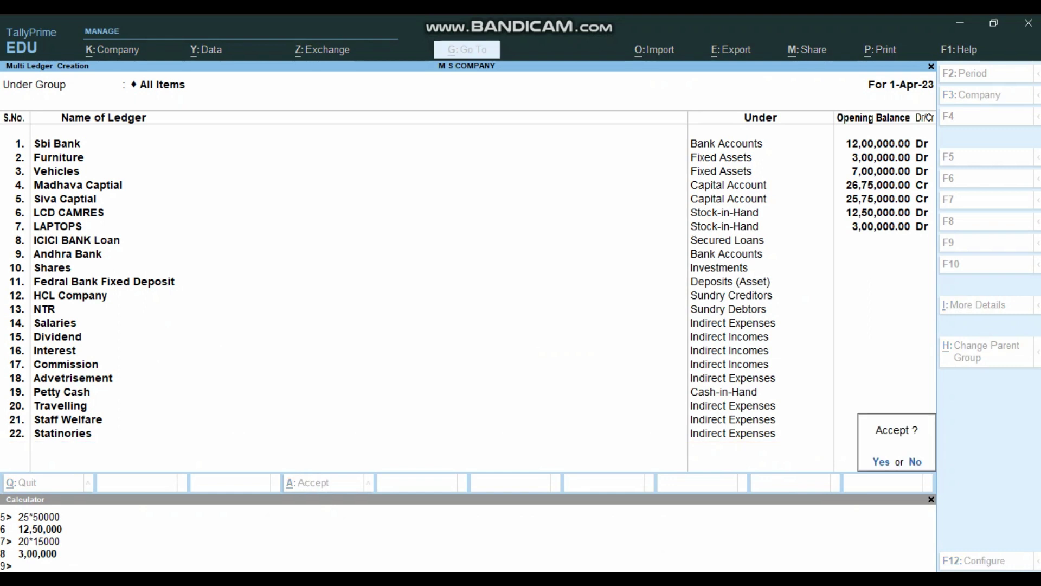